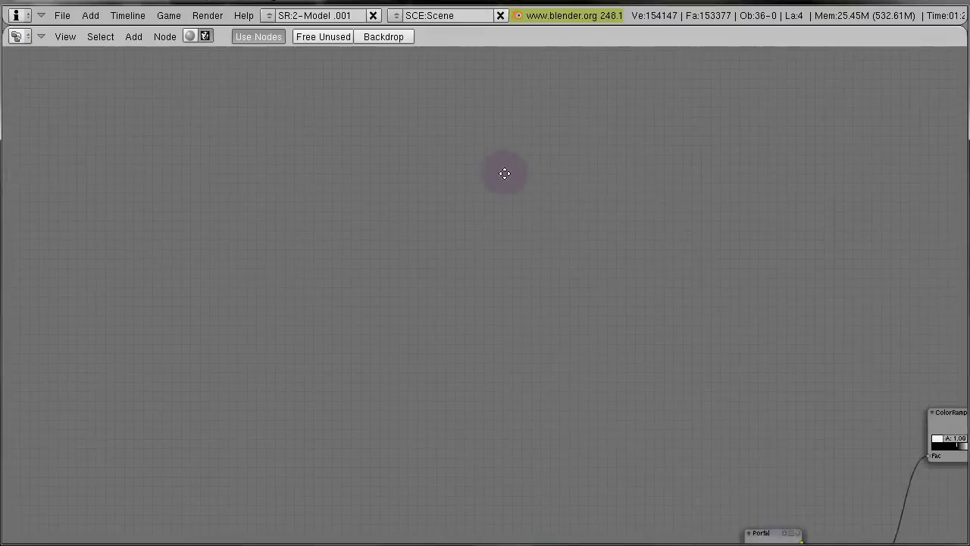
Examine the compositing node network, from the portal and world render layers through the blur, displace, curve and mix nodes
{"action": "mouse_move", "coordinate": [760, 271]}
{"action": "middle_mouse_down"}
{"action": "mouse_move", "coordinate": [433, 240]}
{"action": "mouse_move", "coordinate": [265, 282]}
{"action": "middle_mouse_up"}
{"action": "mouse_move", "coordinate": [650, 256]}
{"action": "middle_mouse_down"}
{"action": "mouse_move", "coordinate": [634, 268]}
{"action": "mouse_move", "coordinate": [447, 287]}
{"action": "middle_mouse_up"}
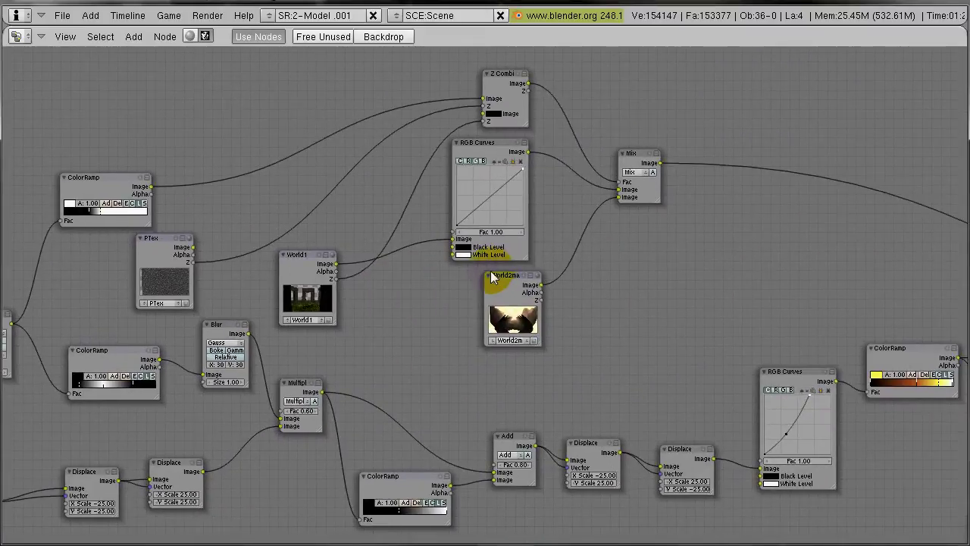
{"action": "middle_click_drag", "start_coordinate": [762, 281], "coordinate": [366, 264]}
{"action": "mouse_move", "coordinate": [763, 332]}
{"action": "middle_mouse_down"}
{"action": "mouse_move", "coordinate": [644, 159]}
{"action": "mouse_move", "coordinate": [472, 244]}
{"action": "middle_mouse_up"}
{"action": "middle_click_drag", "start_coordinate": [705, 236], "coordinate": [489, 237]}
{"action": "mouse_move", "coordinate": [871, 228]}
{"action": "middle_mouse_down"}
{"action": "mouse_move", "coordinate": [688, 227]}
{"action": "mouse_move", "coordinate": [361, 277]}
{"action": "mouse_move", "coordinate": [104, 242]}
{"action": "middle_mouse_up"}
{"action": "middle_click_drag", "start_coordinate": [462, 242], "coordinate": [286, 311]}
{"action": "middle_click_drag", "start_coordinate": [369, 301], "coordinate": [686, 254]}
{"action": "mouse_move", "coordinate": [199, 304]}
{"action": "middle_mouse_down"}
{"action": "mouse_move", "coordinate": [217, 269]}
{"action": "mouse_move", "coordinate": [667, 272]}
{"action": "middle_mouse_up"}
{"action": "middle_click_drag", "start_coordinate": [303, 292], "coordinate": [968, 156]}
Switch to VLC, play the rendered example ptut0001_0100.avi from the start, and minimize the player
{"action": "key", "text": "alt+Tab"}
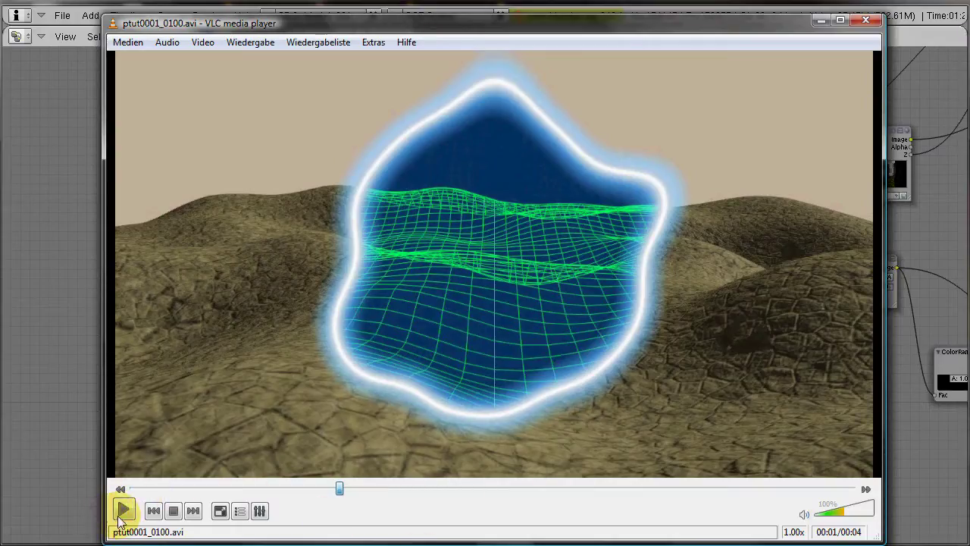
{"action": "left_click_drag", "start_coordinate": [340, 488], "coordinate": [121, 492]}
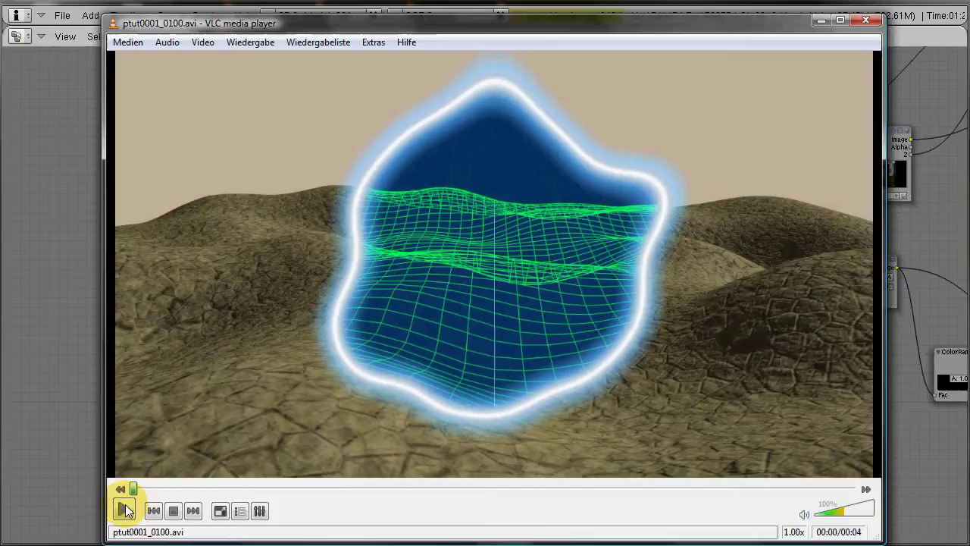
{"action": "left_click", "coordinate": [125, 510]}
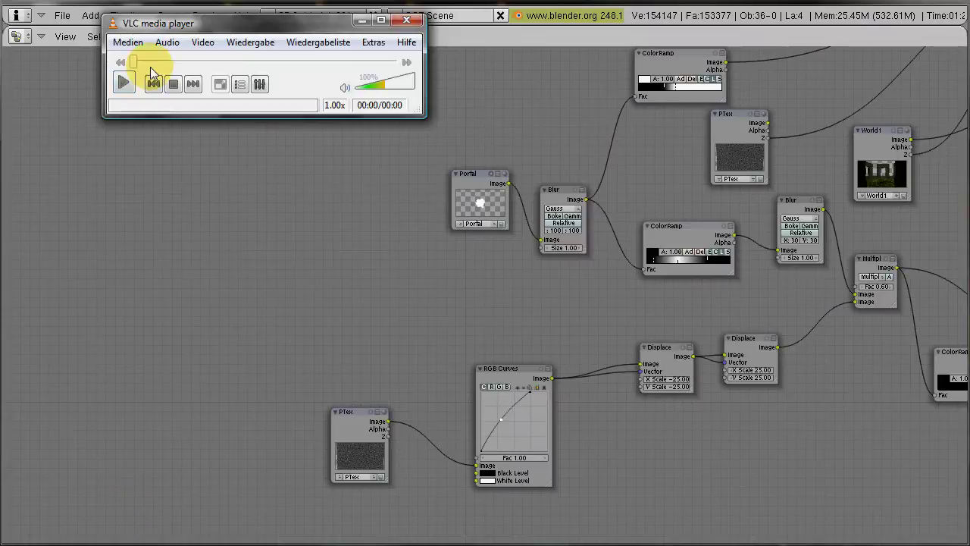
{"action": "left_click", "coordinate": [362, 20]}
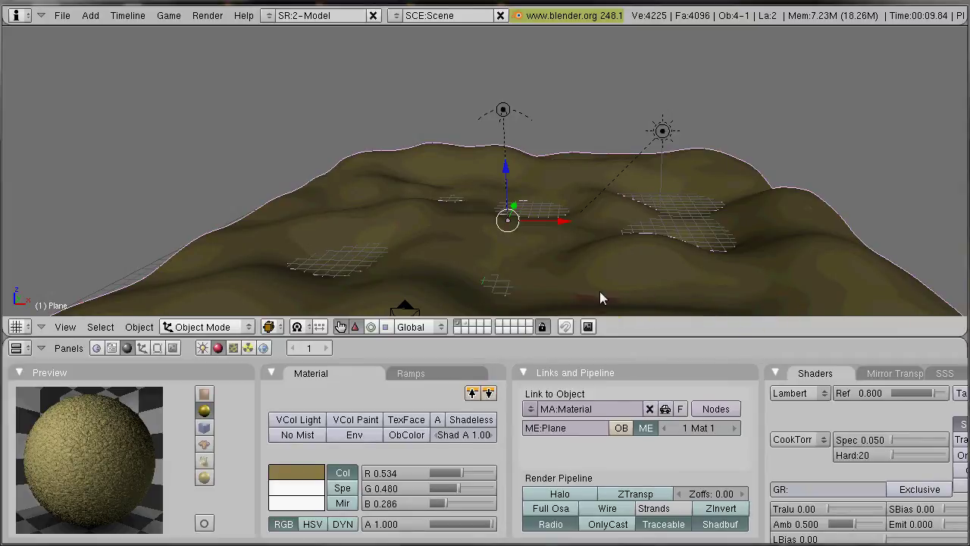
Inspect the brown terrain on layer 1 and the green wireframe terrain with its material on layer 2
{"action": "left_click", "coordinate": [464, 323]}
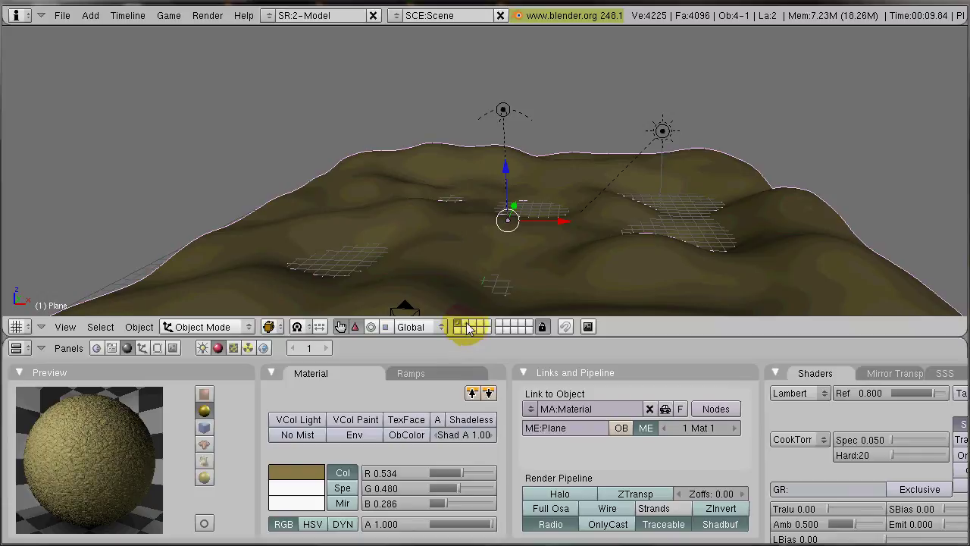
{"action": "left_click", "coordinate": [468, 326]}
{"action": "left_click", "coordinate": [460, 327]}
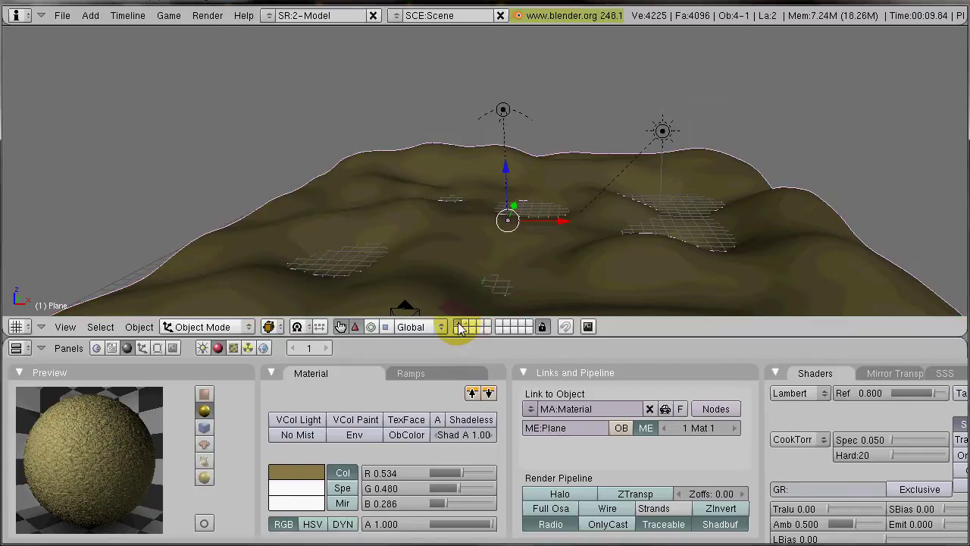
{"action": "middle_click_drag", "start_coordinate": [498, 275], "coordinate": [372, 300]}
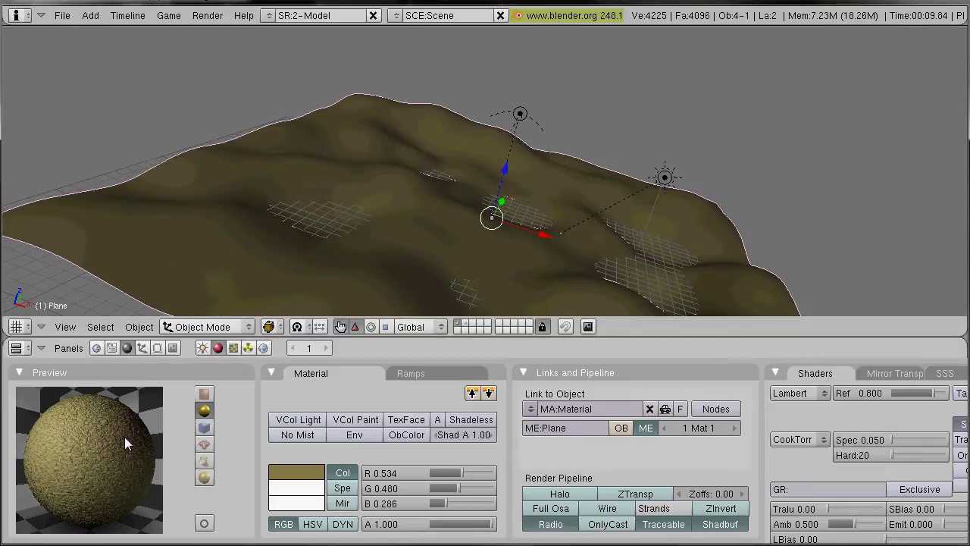
{"action": "left_click", "coordinate": [474, 327]}
{"action": "middle_click_drag", "start_coordinate": [662, 231], "coordinate": [688, 183]}
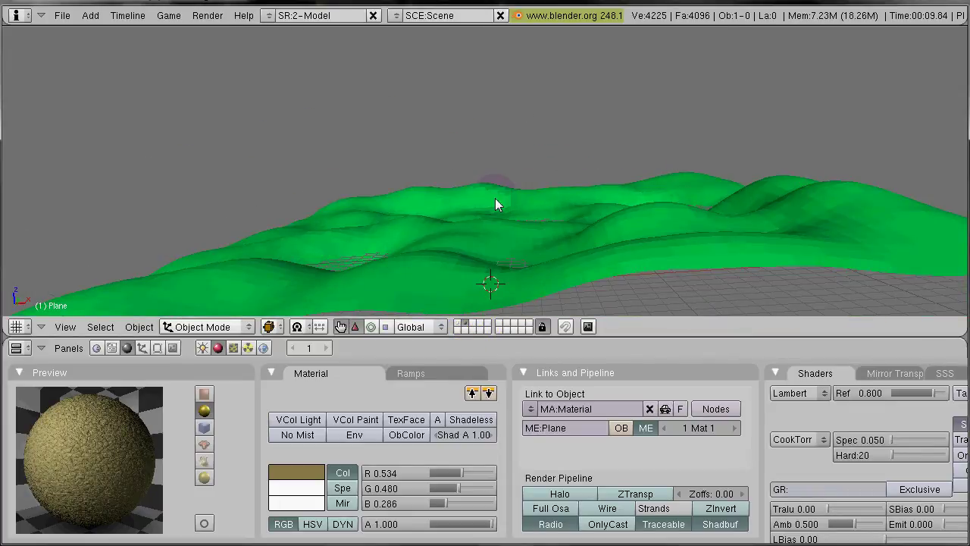
{"action": "right_click", "coordinate": [489, 226]}
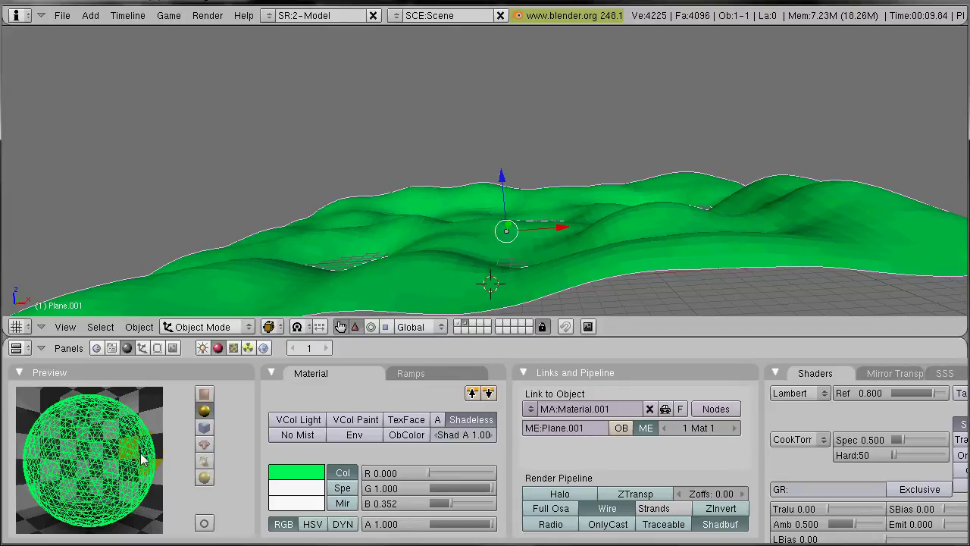
Return to layer 1, limit the sun lamp's shadows to objects on its own layer, and keep the lamp assigned to layer 1
{"action": "left_click", "coordinate": [459, 326]}
{"action": "middle_click_drag", "start_coordinate": [542, 177], "coordinate": [566, 180]}
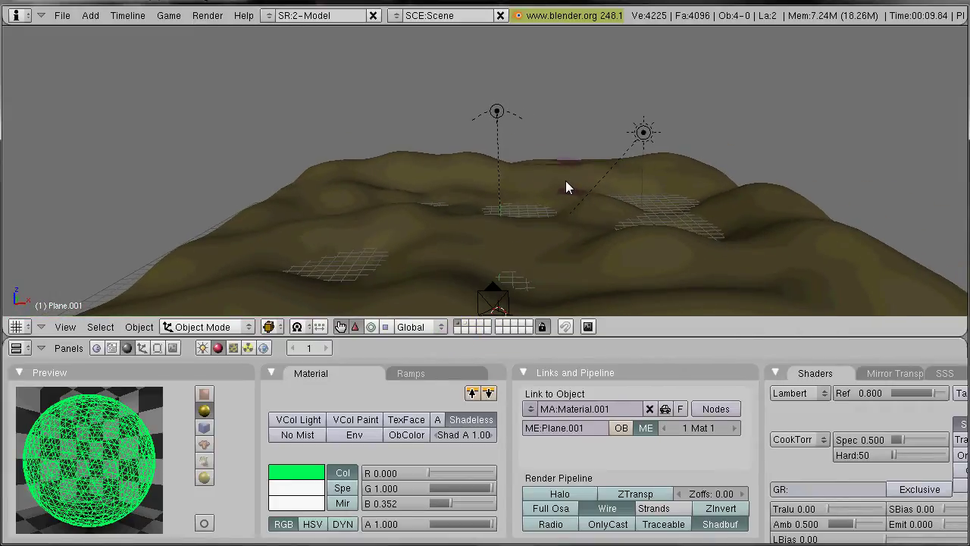
{"action": "right_click", "coordinate": [643, 134]}
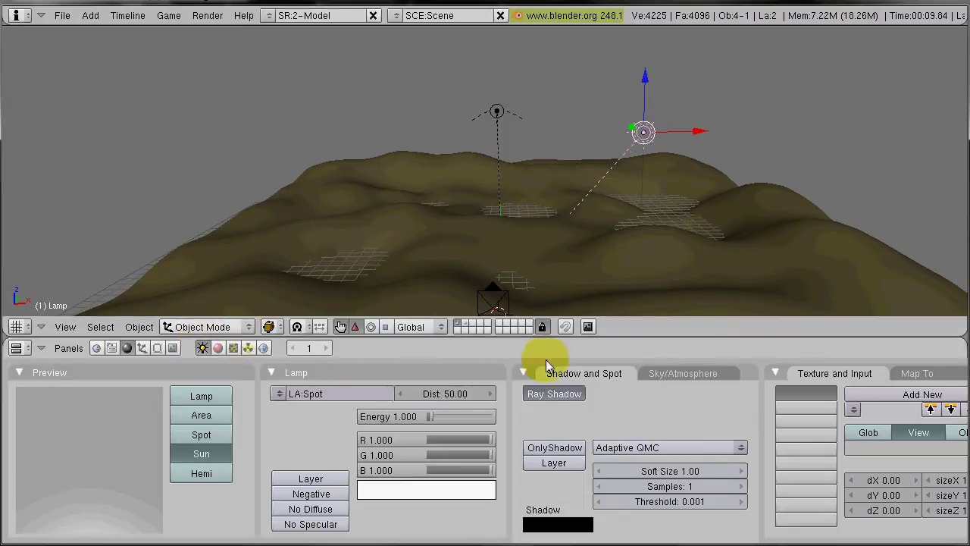
{"action": "left_click", "coordinate": [544, 466]}
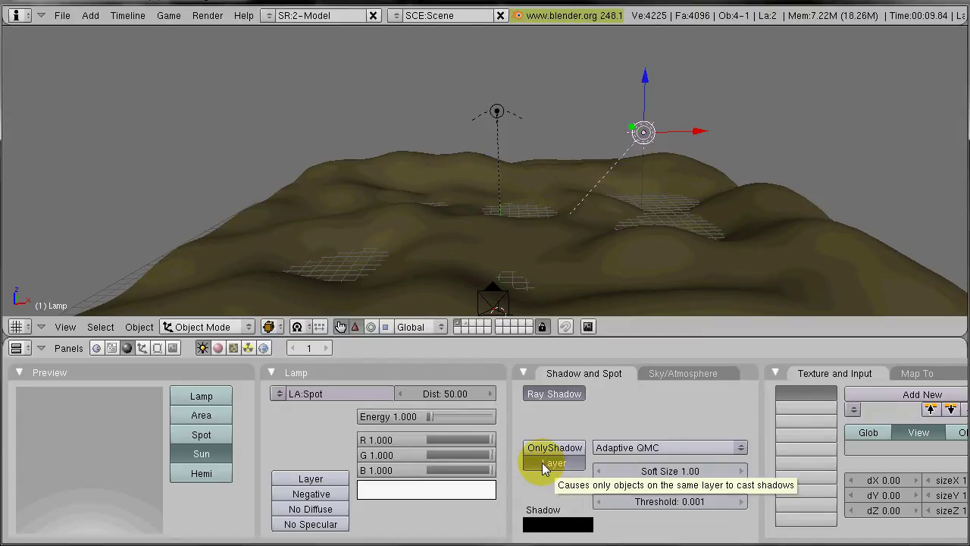
{"action": "middle_click_drag", "start_coordinate": [651, 273], "coordinate": [692, 329]}
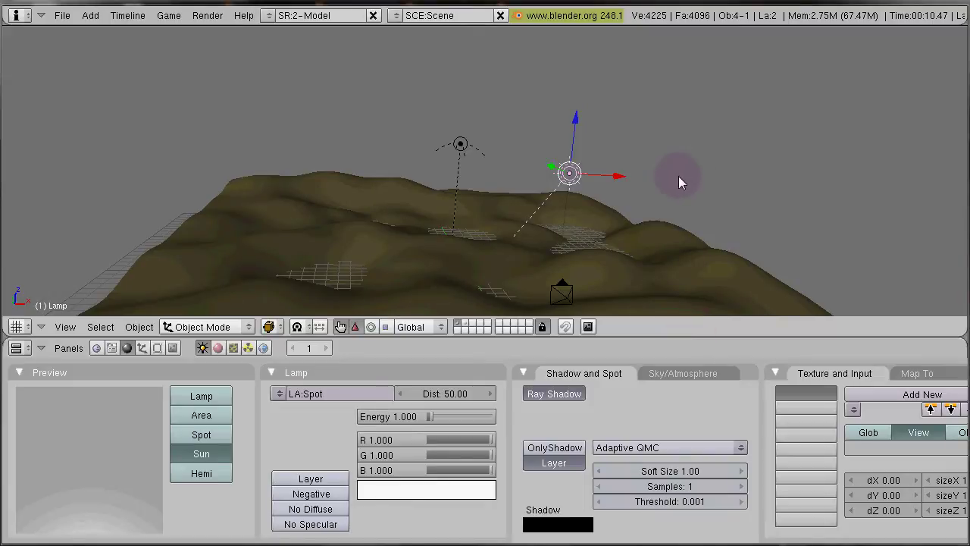
{"action": "key", "text": "m"}
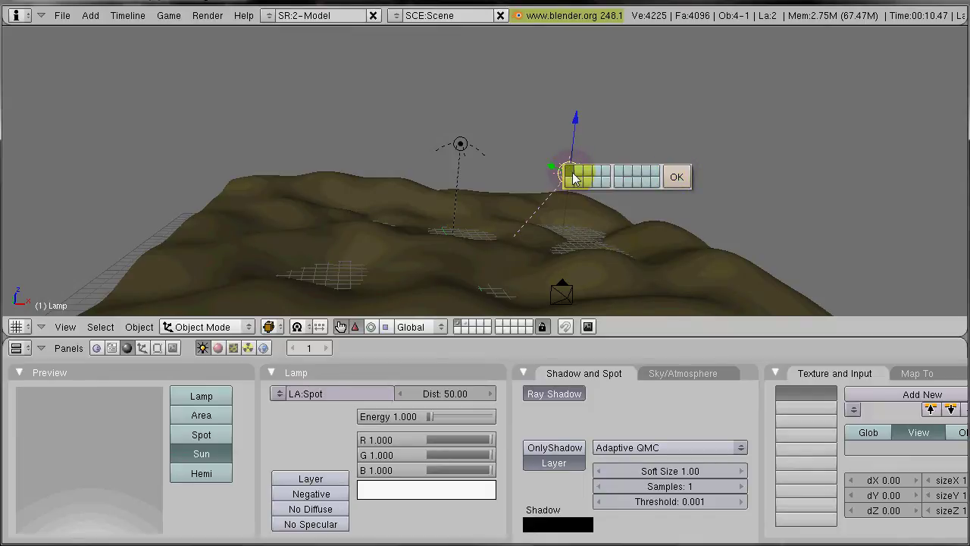
{"action": "left_click", "coordinate": [676, 176]}
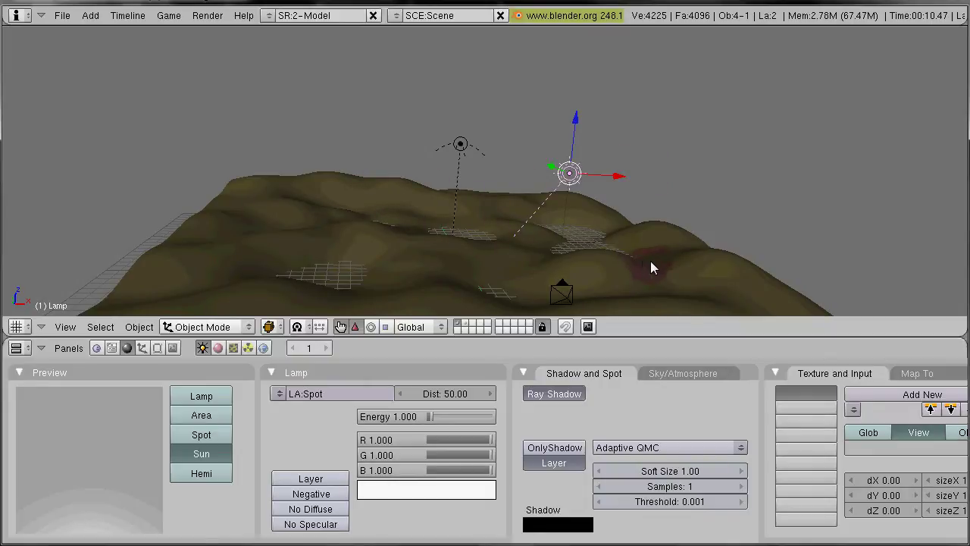
Add a filled mesh circle with 128 vertices and a radius of 1.00 to the terrain scene
{"action": "middle_click_drag", "start_coordinate": [660, 256], "coordinate": [516, 203]}
{"action": "key", "text": "space"}
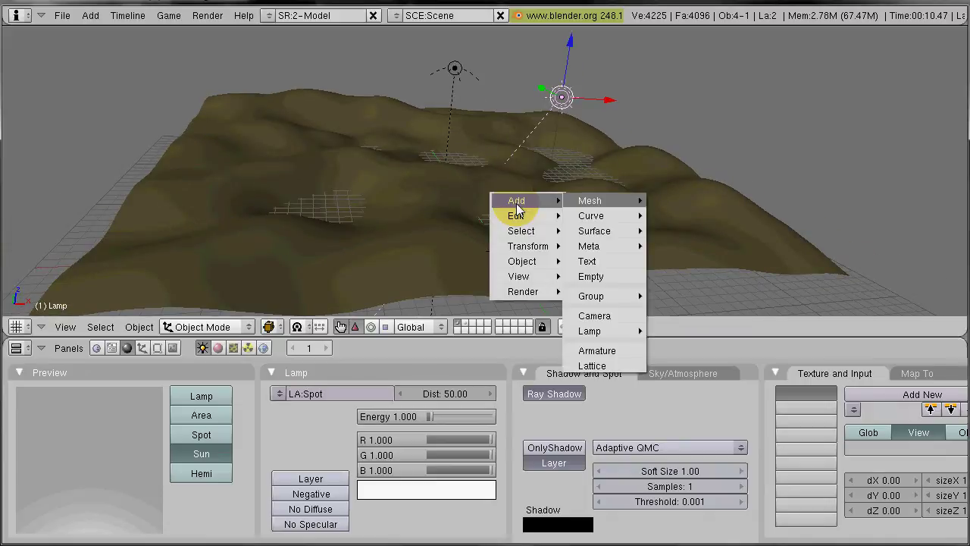
{"action": "mouse_move", "coordinate": [649, 201]}
{"action": "left_click", "coordinate": [670, 231]}
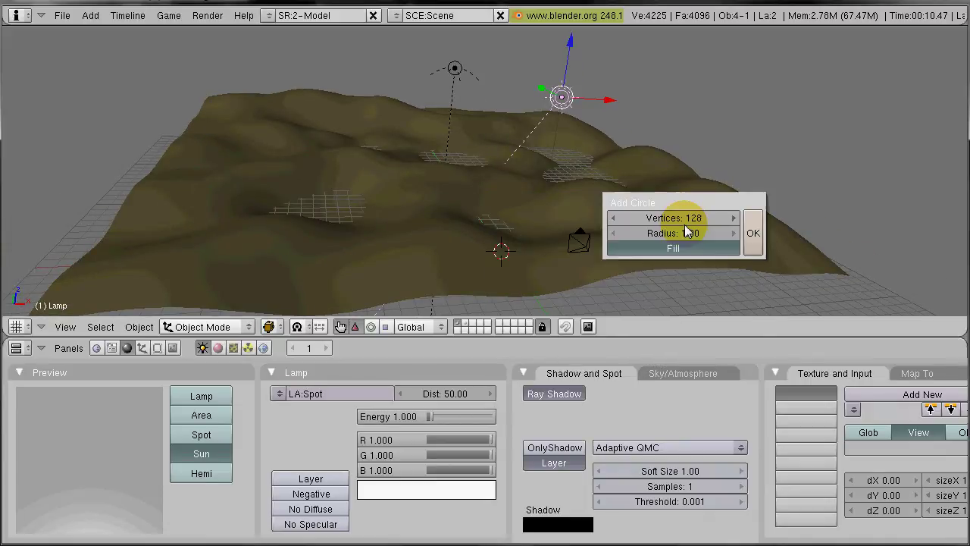
{"action": "left_click", "coordinate": [752, 233]}
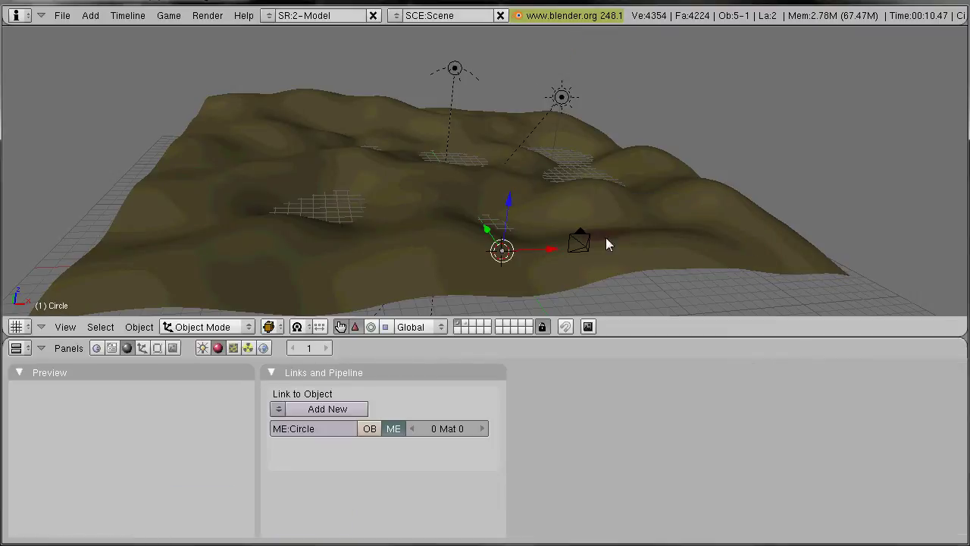
Raise the new circle above the terrain to a Z location of about 5.9
{"action": "middle_click_drag", "start_coordinate": [576, 239], "coordinate": [596, 236]}
{"action": "left_click_drag", "start_coordinate": [551, 242], "coordinate": [628, 182]}
{"action": "middle_click_drag", "start_coordinate": [676, 224], "coordinate": [698, 187]}
Set the circle's X rotation to 90 degrees so that it stands upright
{"action": "key", "text": "n"}
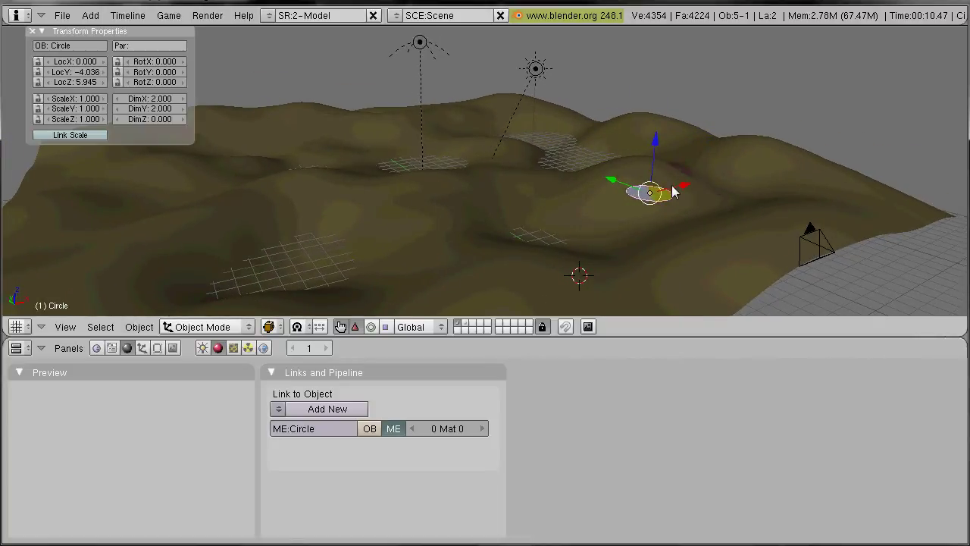
{"action": "left_click", "coordinate": [158, 62]}
{"action": "type", "text": "90"}
{"action": "key", "text": "Return"}
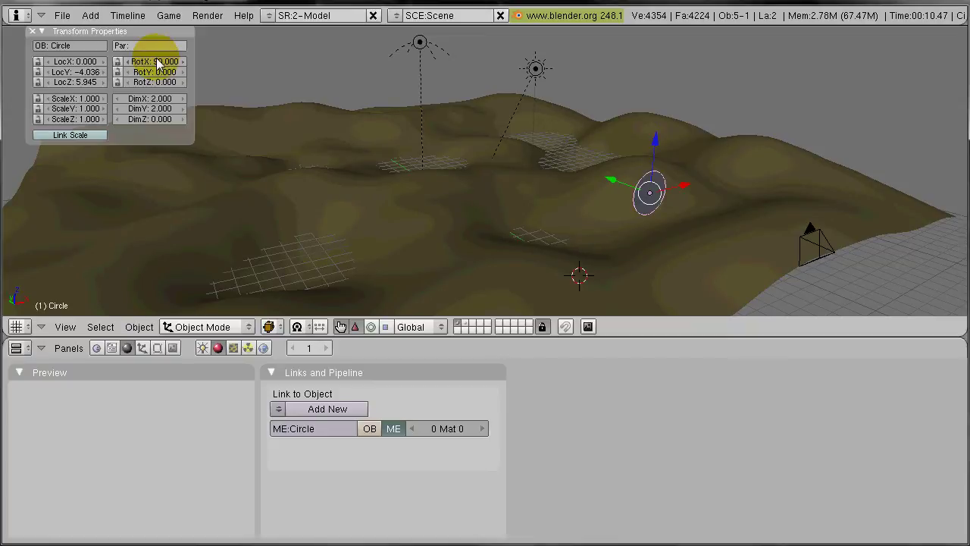
{"action": "key", "text": "n"}
In the camera view, lower the circle slightly and move it about 3 units toward the camera along the global Y axis
{"action": "middle_click_drag", "start_coordinate": [526, 135], "coordinate": [479, 132]}
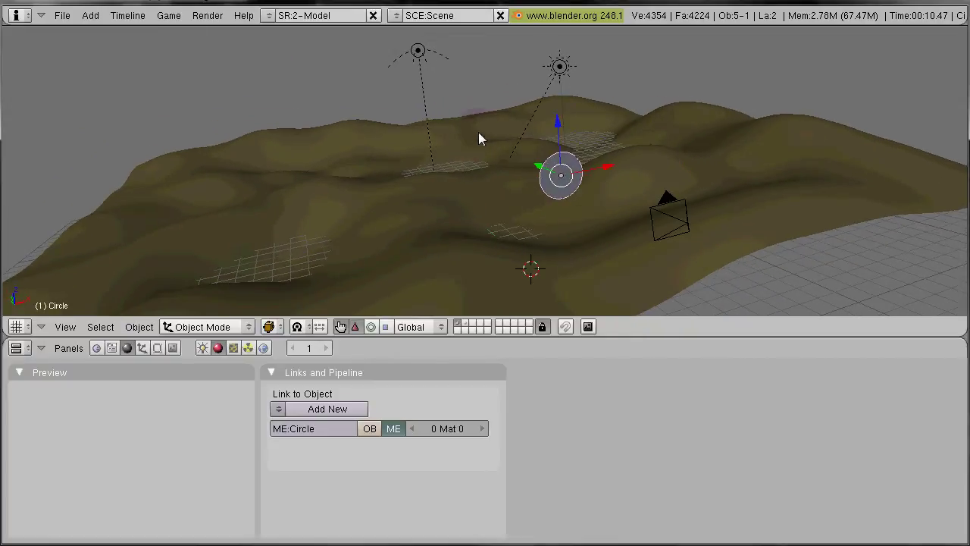
{"action": "key", "text": "KP_0"}
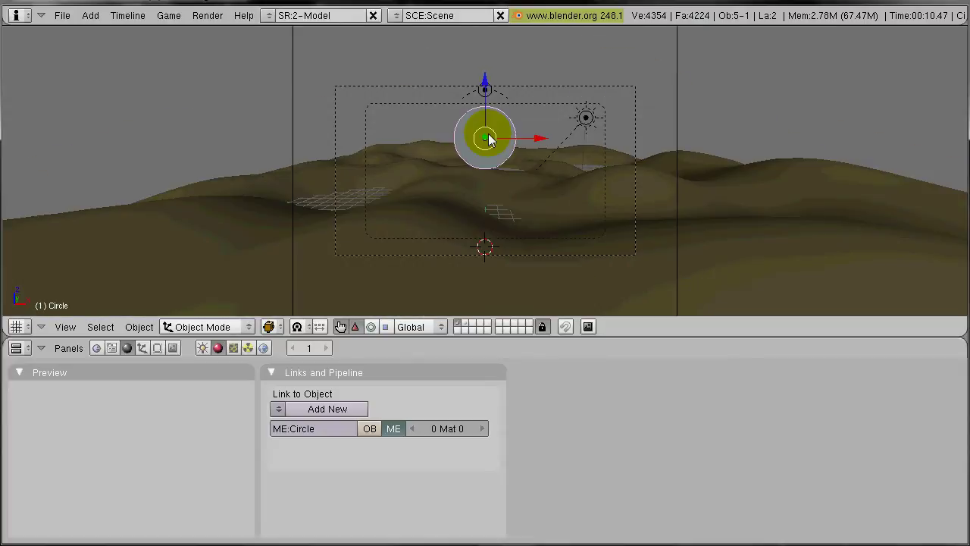
{"action": "left_click_drag", "start_coordinate": [493, 114], "coordinate": [479, 129]}
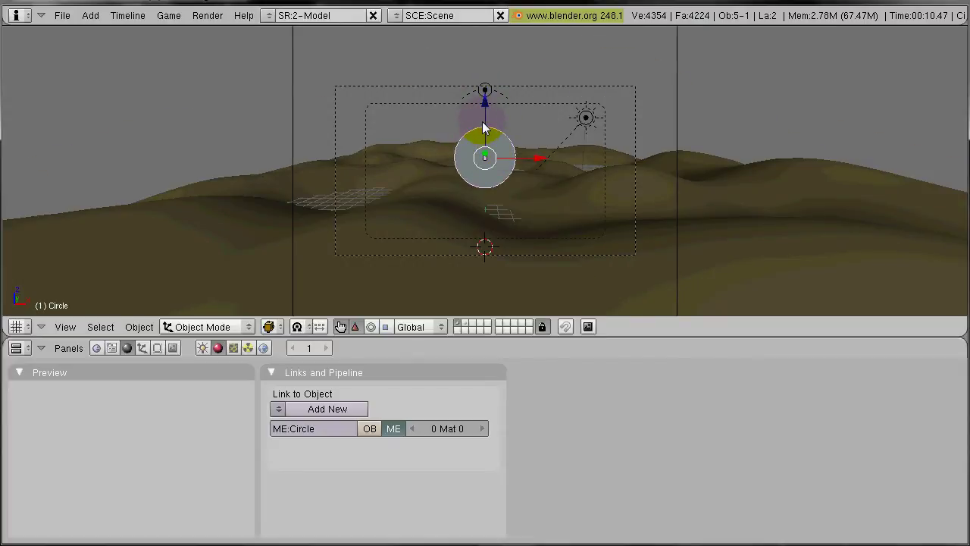
{"action": "key", "text": "g"}
{"action": "key", "text": "y"}
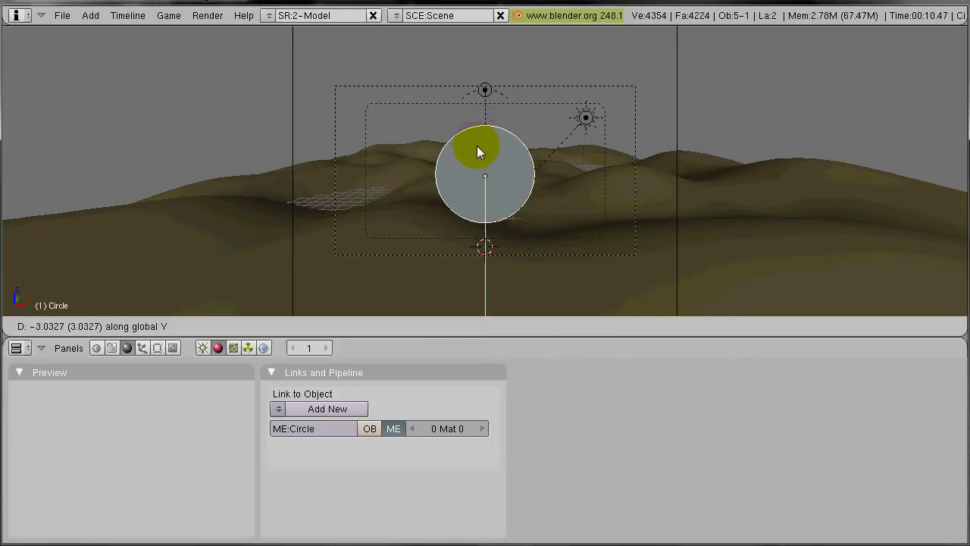
{"action": "left_click", "coordinate": [476, 143]}
Give the circle a new material with pure white colour (R, G and B 1.000) and make it Shadeless
{"action": "middle_click_drag", "start_coordinate": [476, 143], "coordinate": [727, 197]}
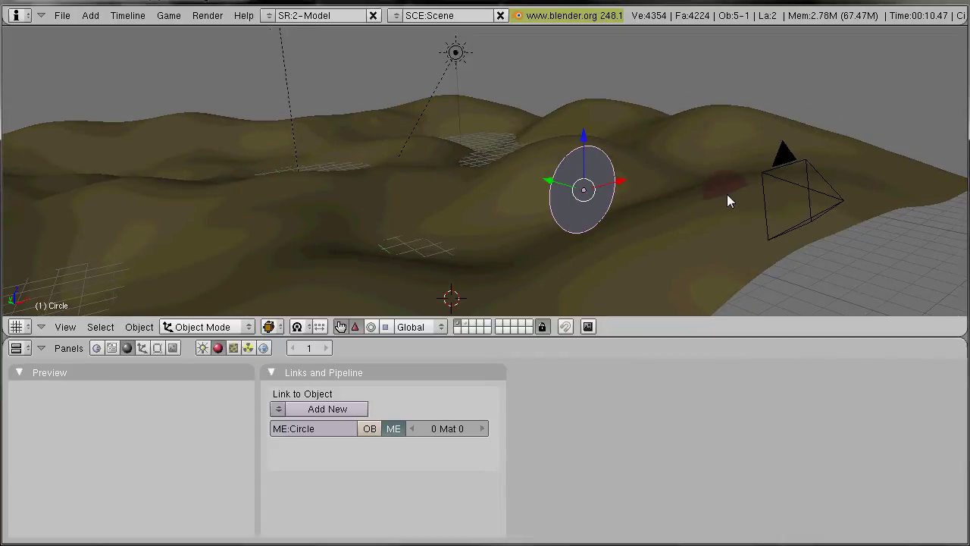
{"action": "left_click", "coordinate": [327, 409]}
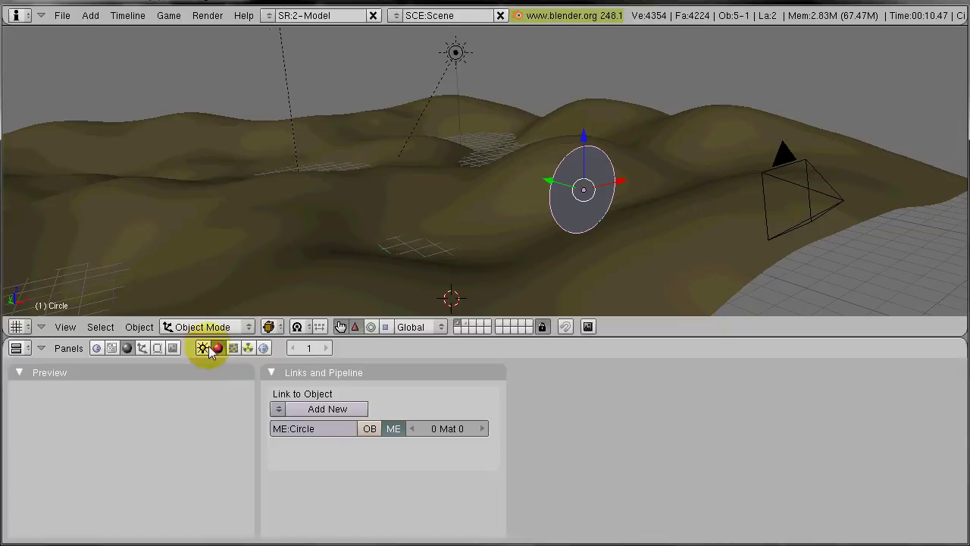
{"action": "left_click", "coordinate": [315, 410]}
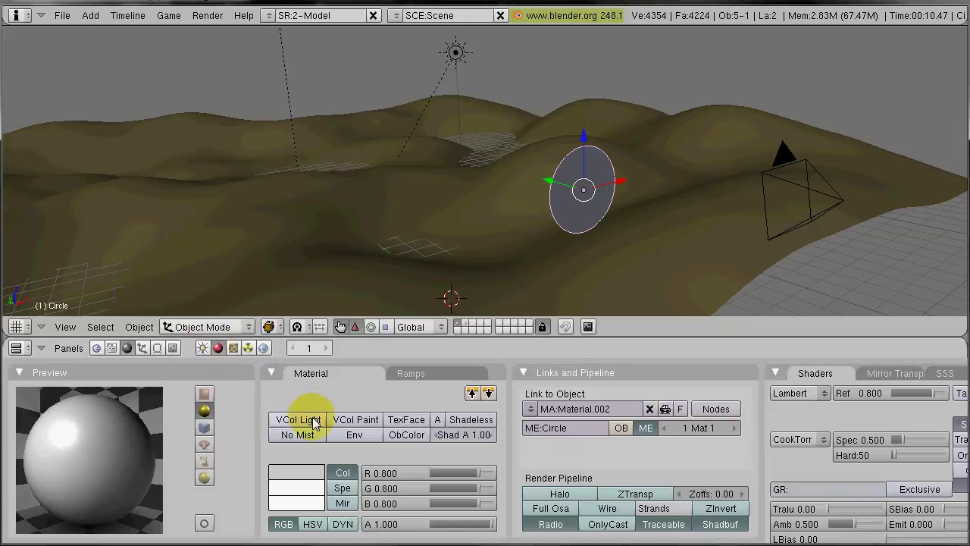
{"action": "left_click", "coordinate": [301, 471]}
{"action": "left_click_drag", "start_coordinate": [299, 467], "coordinate": [541, 513]}
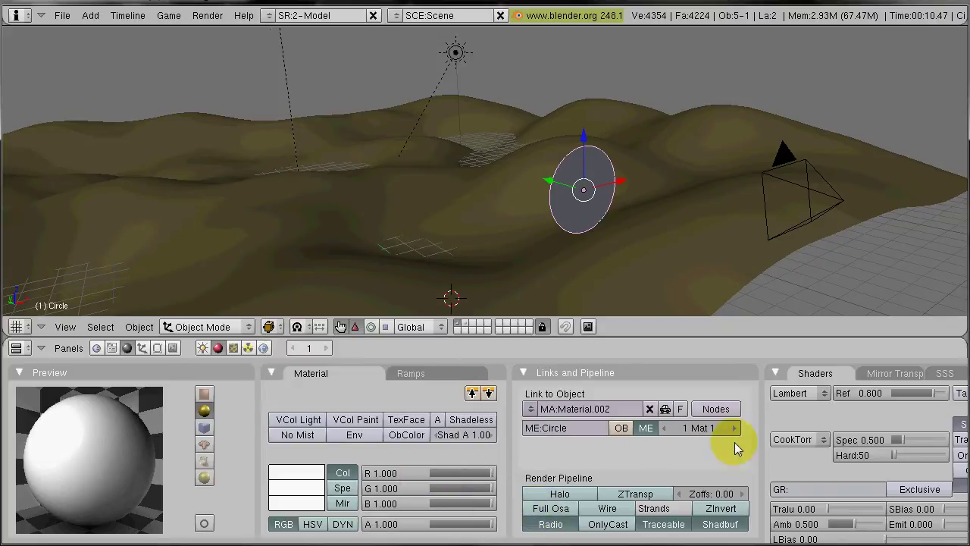
{"action": "left_click", "coordinate": [471, 419]}
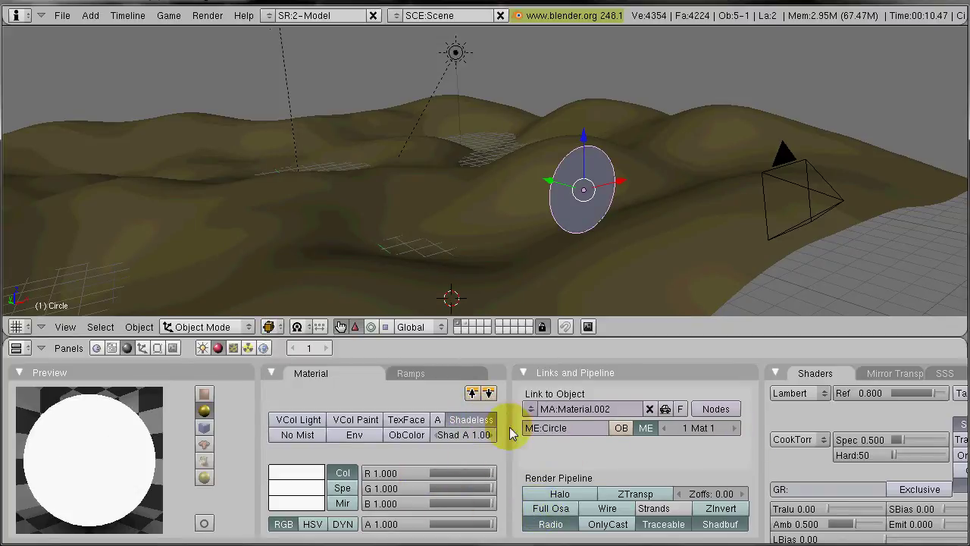
Add a new texture named disp to the circle's material and open its texture settings
{"action": "scroll", "coordinate": [493, 455], "scroll_direction": "right", "scroll_amount": 5}
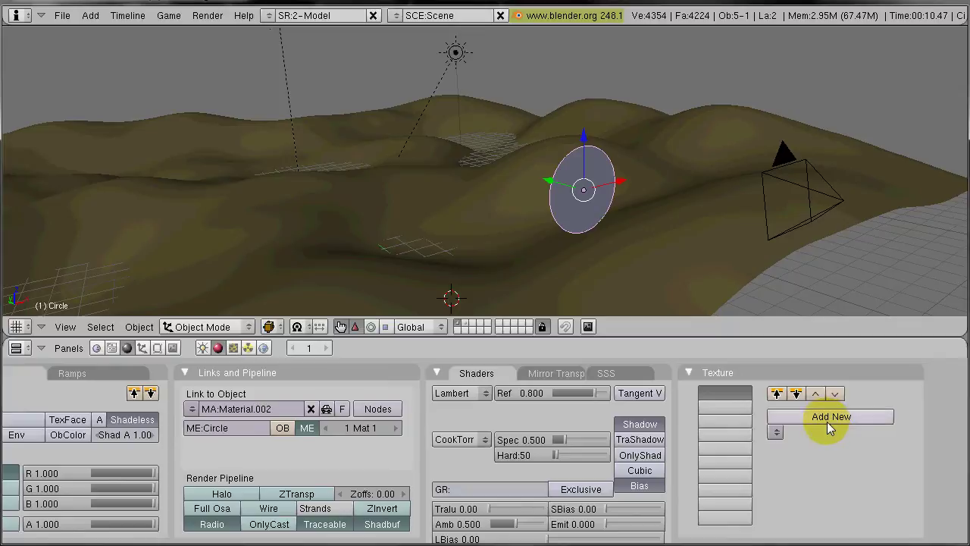
{"action": "left_click", "coordinate": [827, 419]}
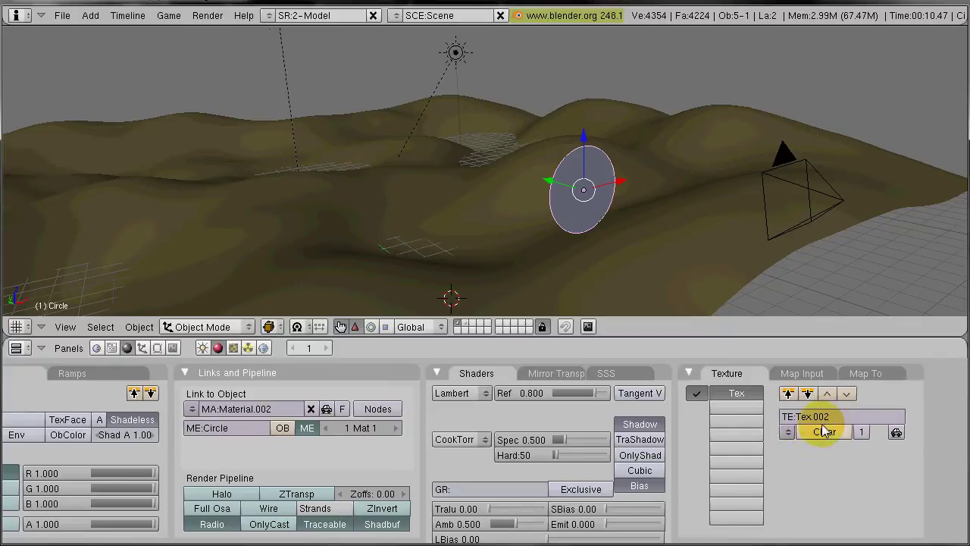
{"action": "left_click", "coordinate": [827, 419]}
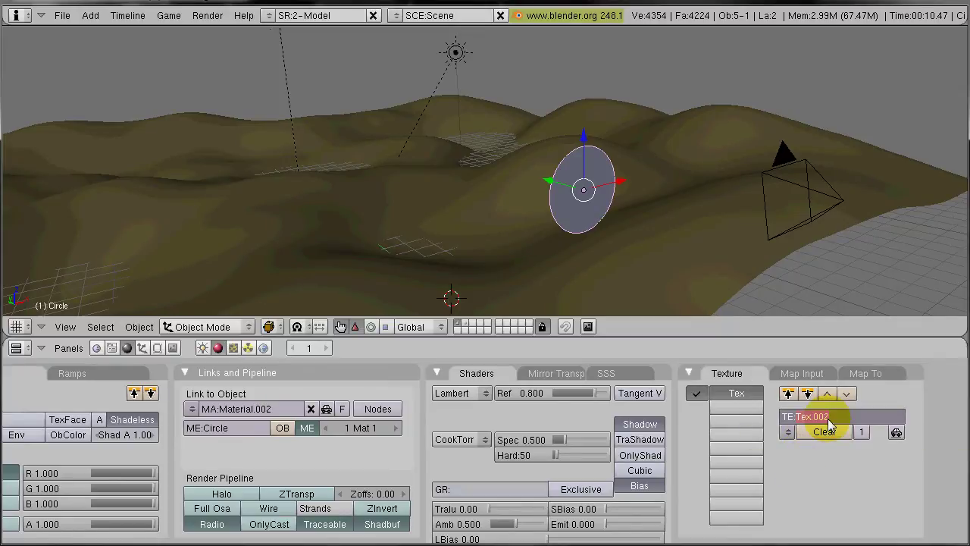
{"action": "type", "text": "disp"}
{"action": "key", "text": "Return"}
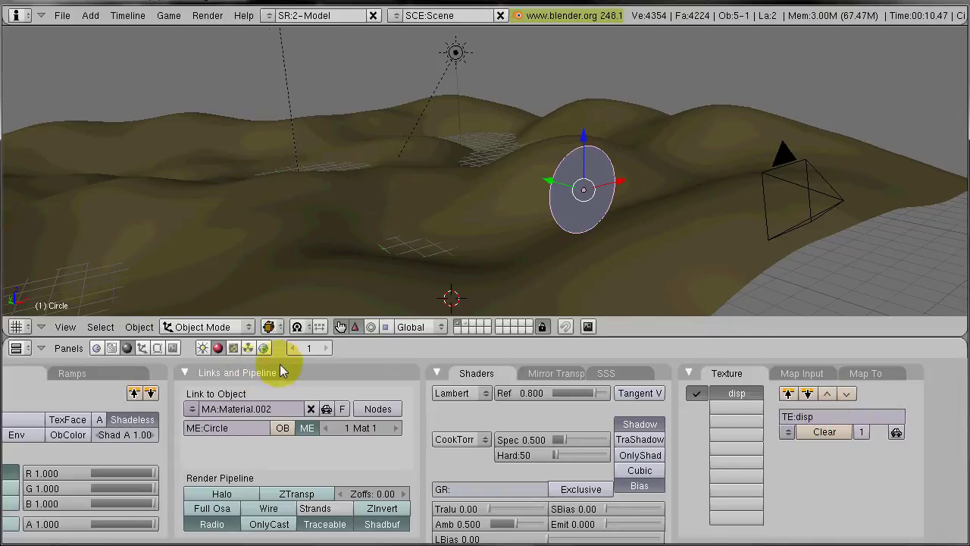
{"action": "left_click", "coordinate": [233, 348]}
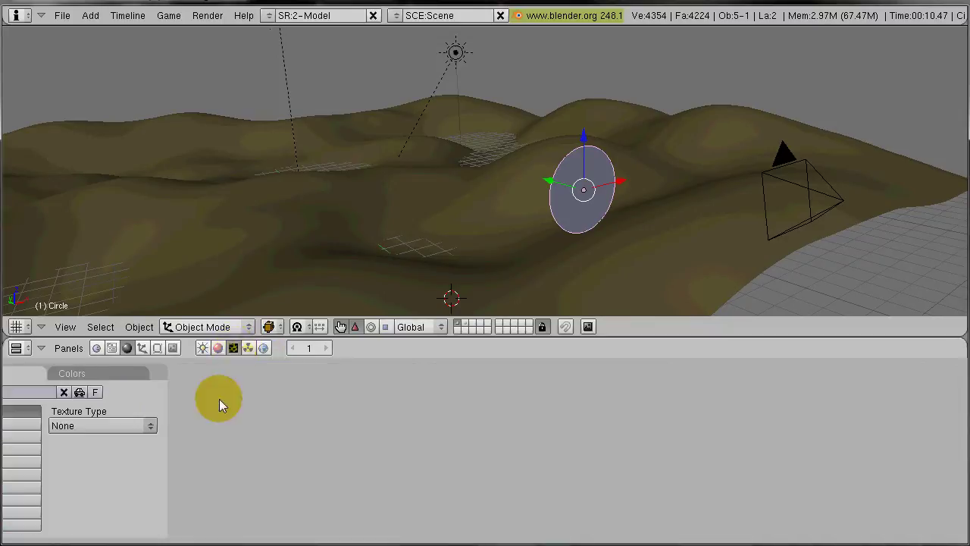
Make the disp texture a Clouds texture with NoiseDepth 0 and NoiseSize 0.400
{"action": "left_click", "coordinate": [441, 426]}
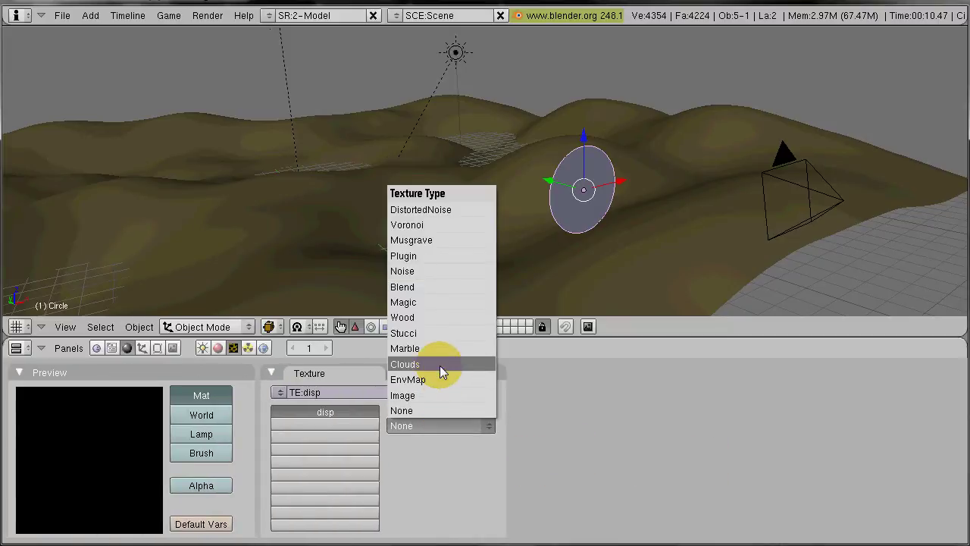
{"action": "left_click", "coordinate": [440, 365]}
{"action": "left_click_drag", "start_coordinate": [731, 431], "coordinate": [639, 430]}
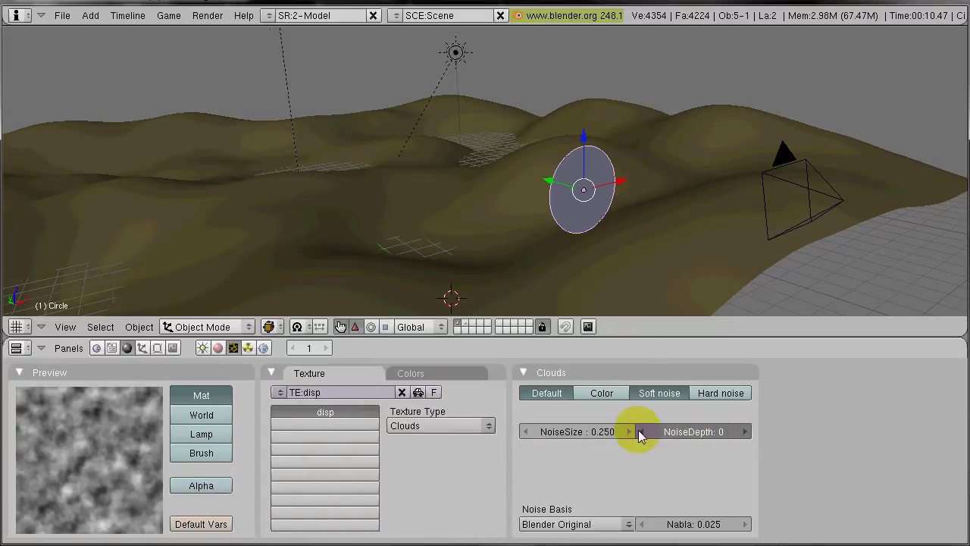
{"action": "left_click", "coordinate": [576, 432]}
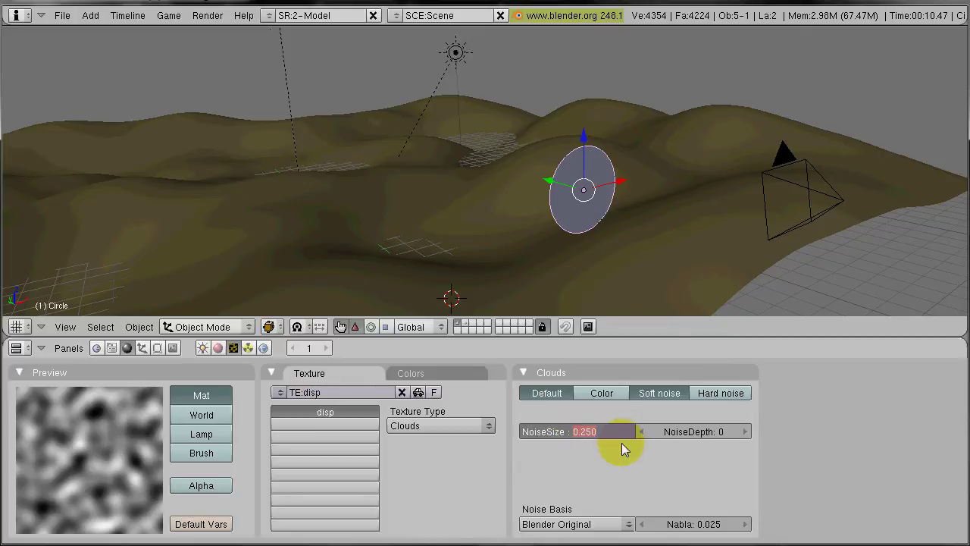
{"action": "type", "text": ".4"}
{"action": "key", "text": "Return"}
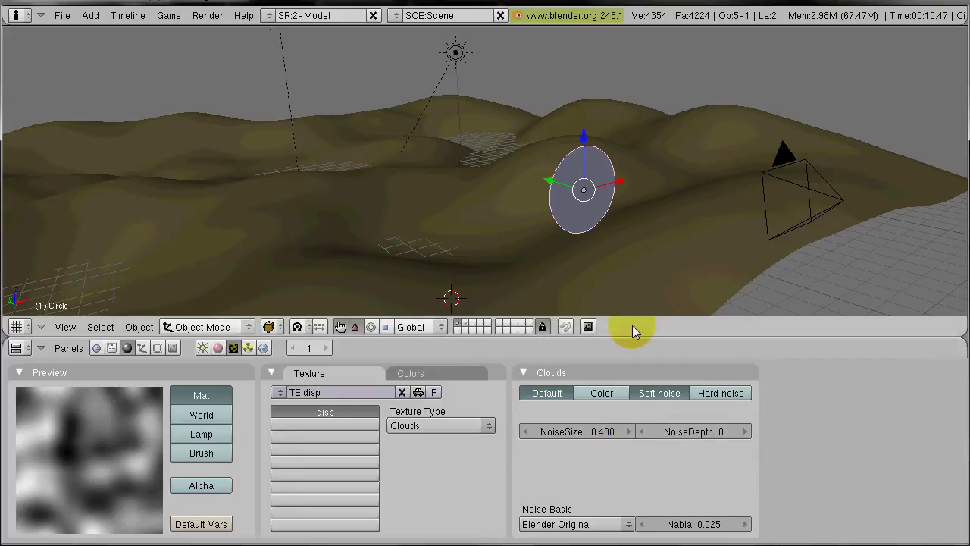
Disable the disp texture channel in the circle's material so that it does not colour the surface
{"action": "left_click", "coordinate": [218, 349]}
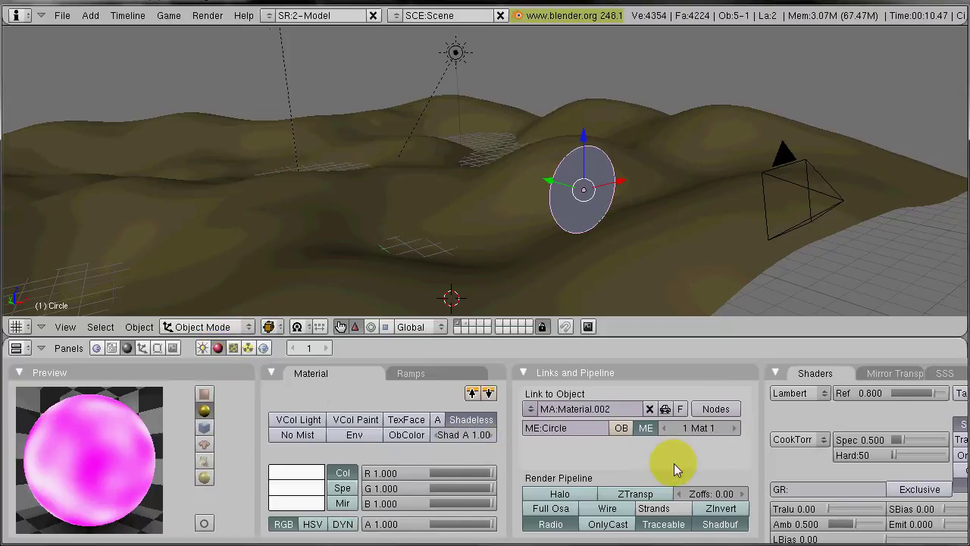
{"action": "middle_click_drag", "start_coordinate": [677, 463], "coordinate": [255, 459]}
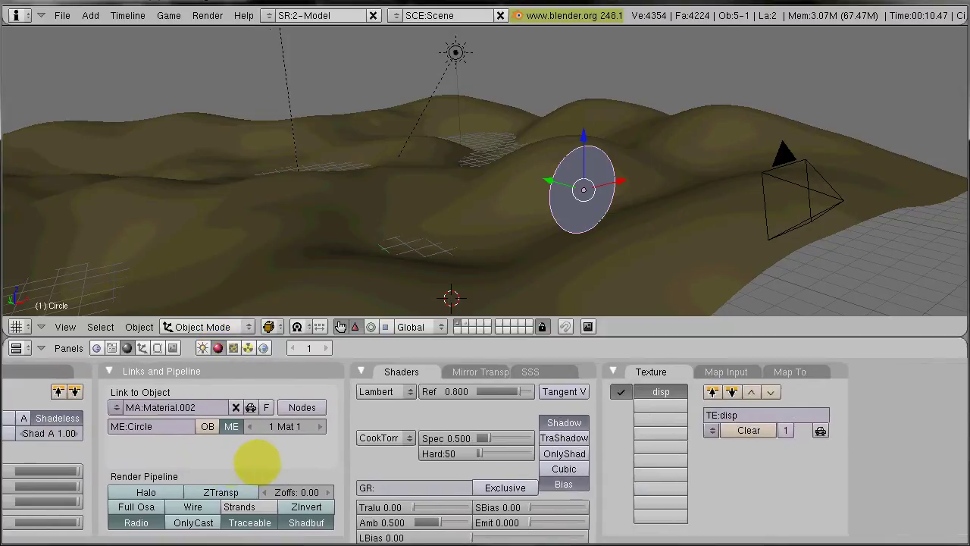
{"action": "left_click", "coordinate": [626, 393]}
{"action": "middle_click_drag", "start_coordinate": [608, 427], "coordinate": [893, 462]}
{"action": "key", "text": "Home"}
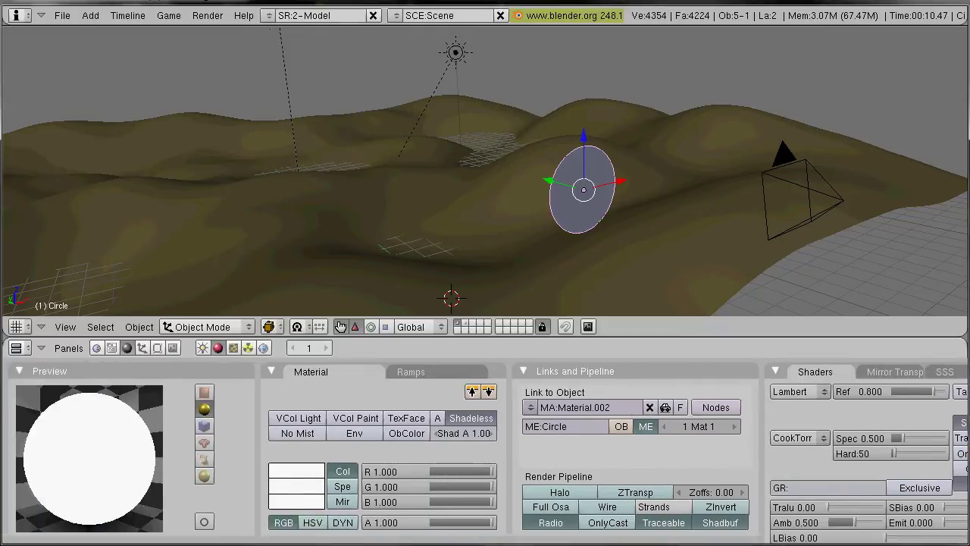
Add a Displace modifier to the circle and assign it the texture disp
{"action": "left_click", "coordinate": [157, 348]}
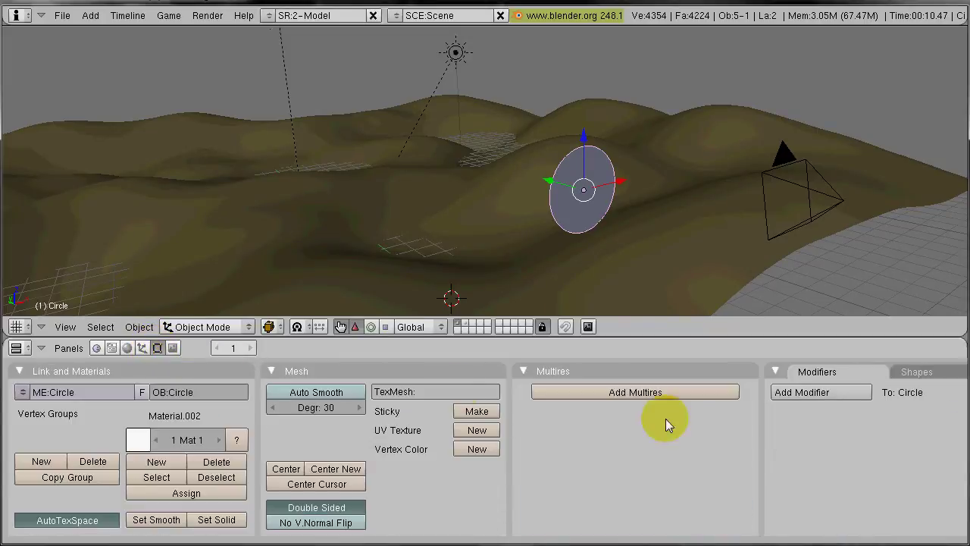
{"action": "left_click", "coordinate": [815, 394]}
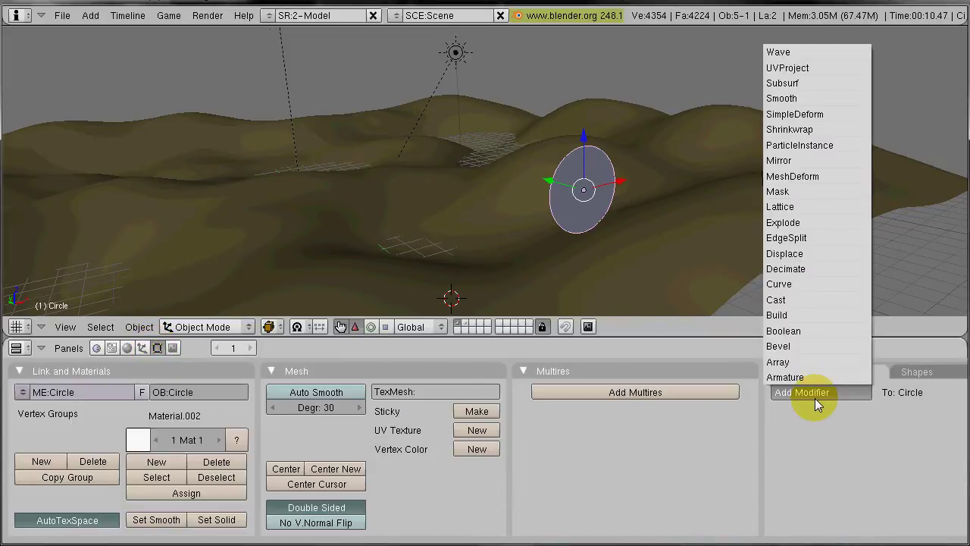
{"action": "left_click", "coordinate": [840, 256]}
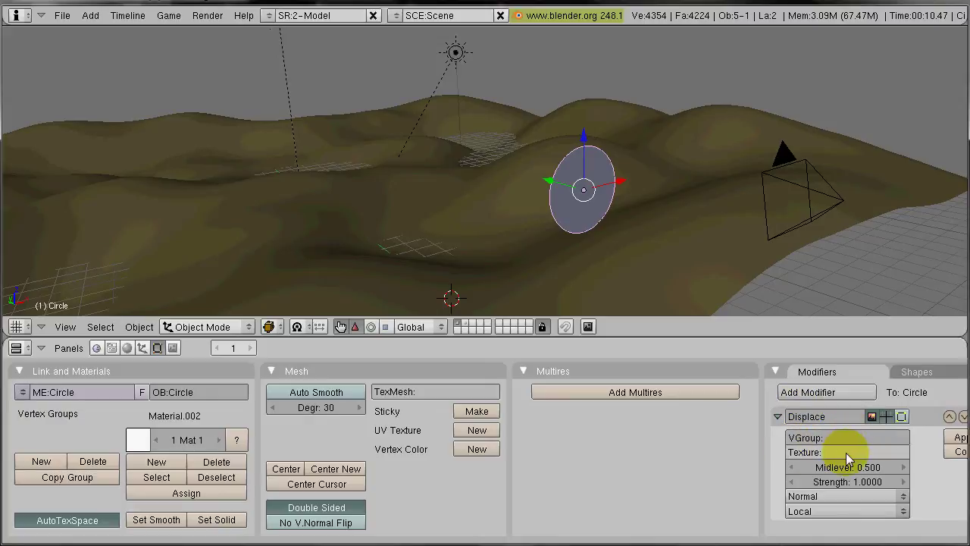
{"action": "left_click", "coordinate": [865, 452]}
{"action": "type", "text": "disp"}
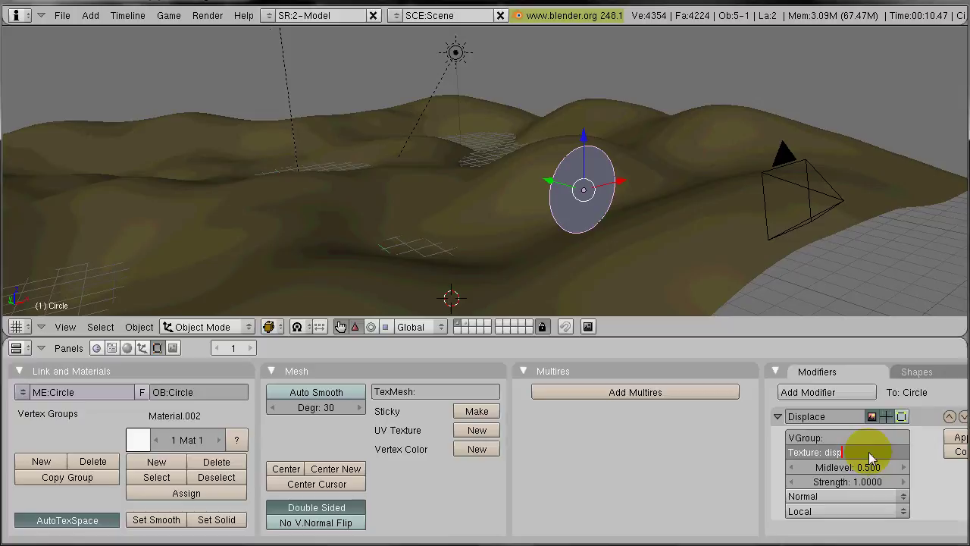
{"action": "key", "text": "Return"}
{"action": "middle_click_drag", "start_coordinate": [917, 486], "coordinate": [711, 484]}
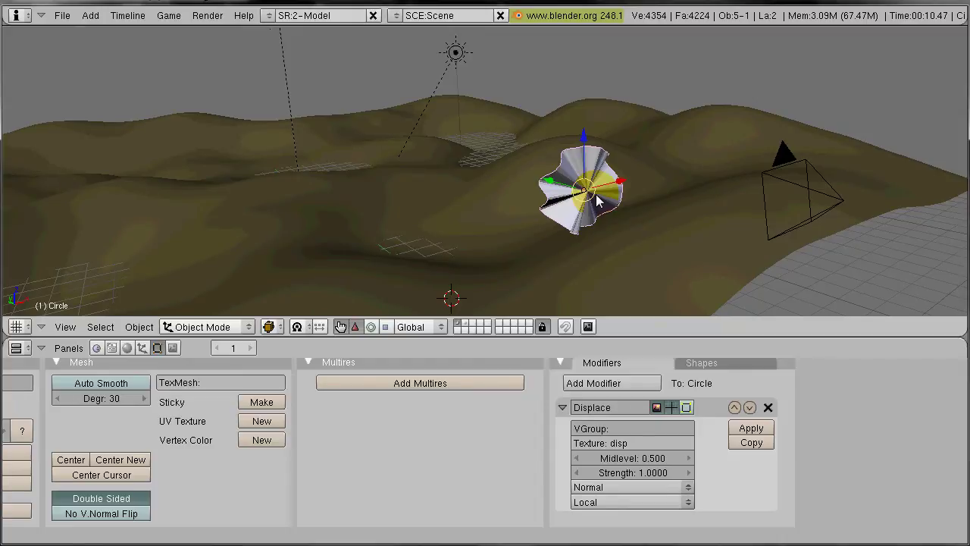
Snap the 3D cursor to the selected circle and add an Empty at that point
{"action": "key", "text": "shift+s"}
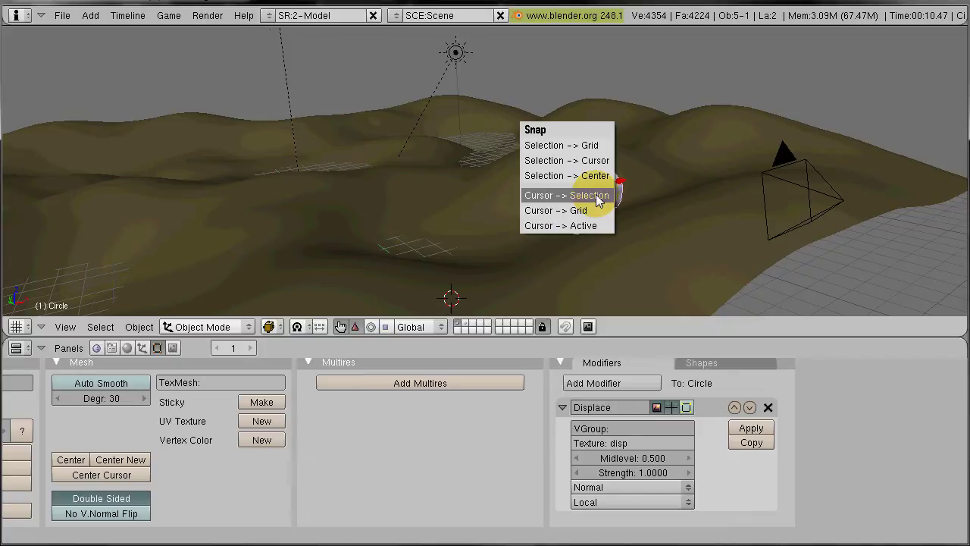
{"action": "left_click", "coordinate": [598, 195]}
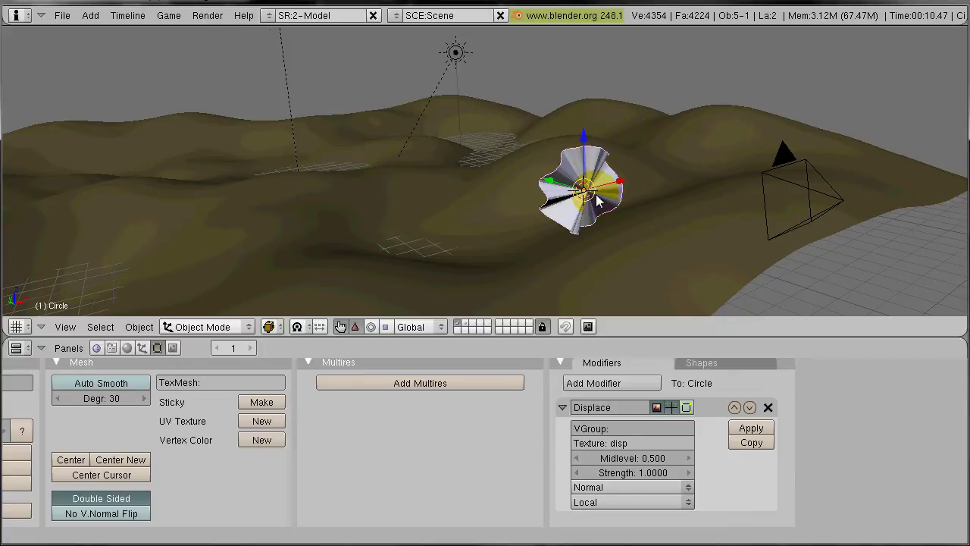
{"action": "key", "text": "space"}
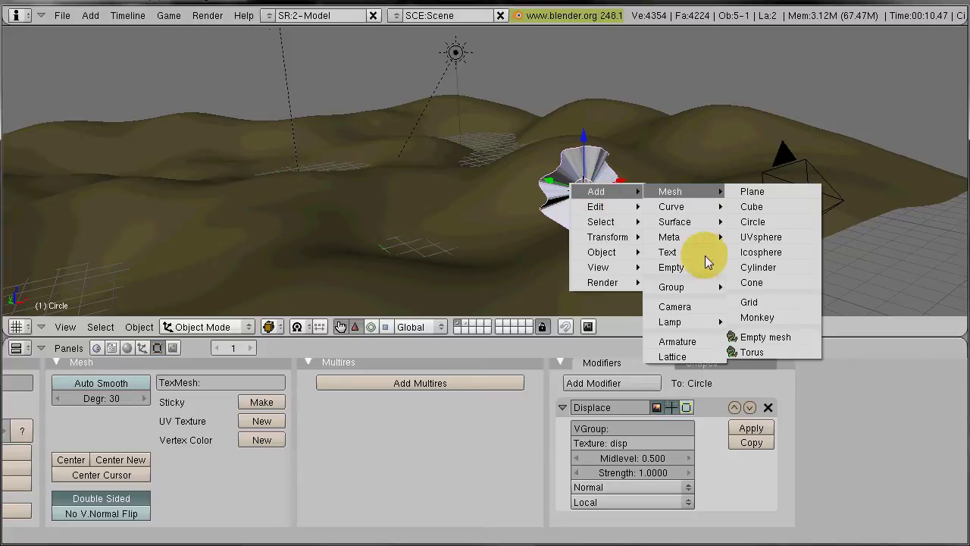
{"action": "left_click", "coordinate": [676, 269]}
{"action": "middle_click_drag", "start_coordinate": [637, 238], "coordinate": [608, 231]}
{"action": "scroll", "coordinate": [609, 228], "scroll_direction": "down", "scroll_amount": 3}
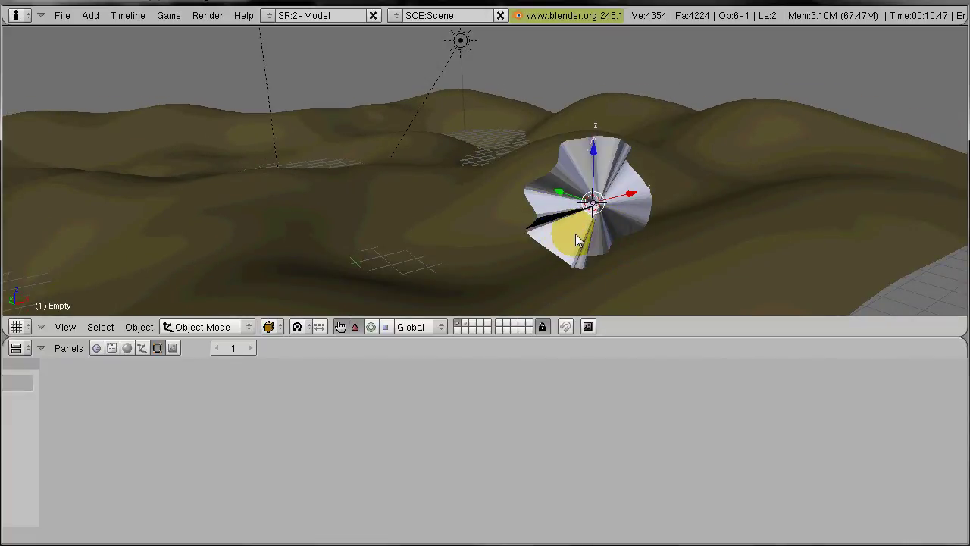
Set the circle's Displace modifier to Object texture coordinates with Empty as the reference object
{"action": "right_click", "coordinate": [575, 234]}
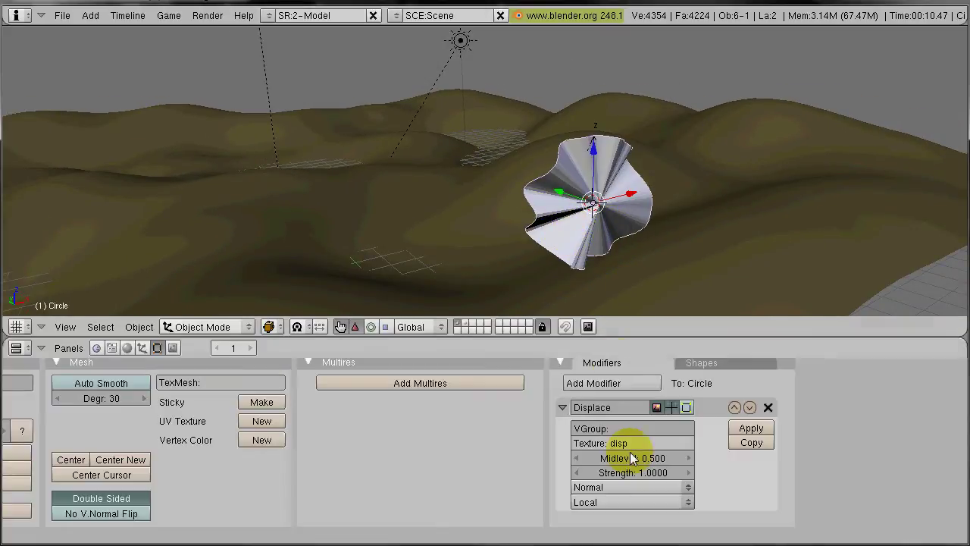
{"action": "left_click", "coordinate": [623, 501]}
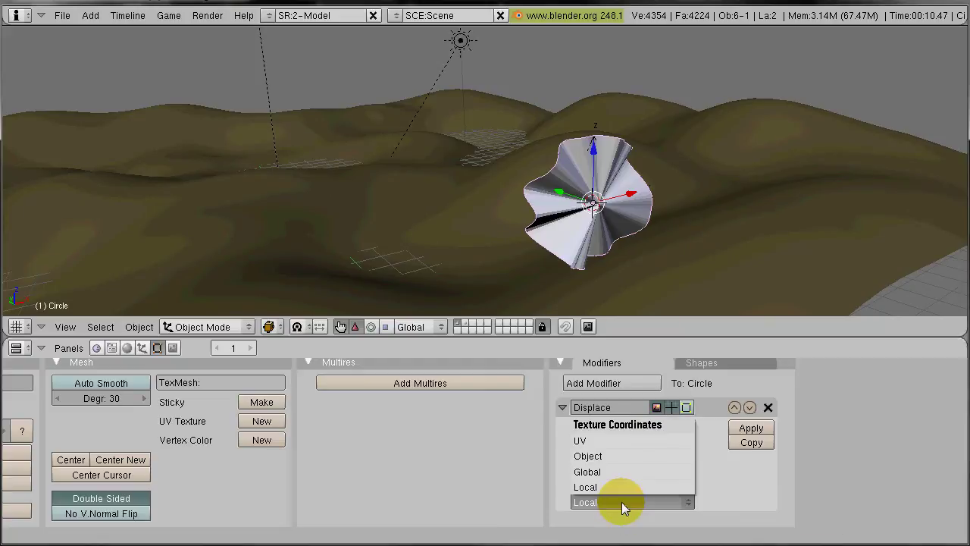
{"action": "left_click", "coordinate": [624, 457]}
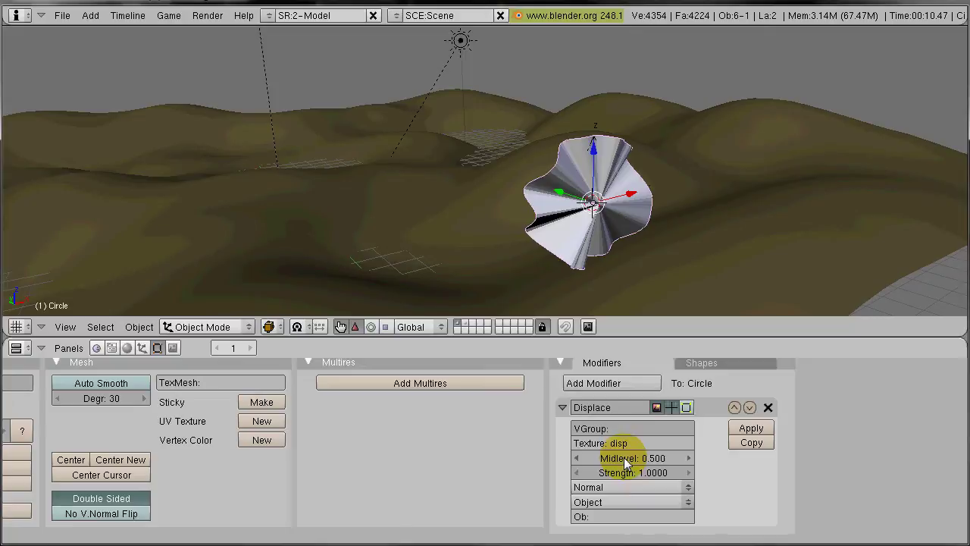
{"action": "left_click", "coordinate": [630, 518]}
{"action": "type", "text": "Em"}
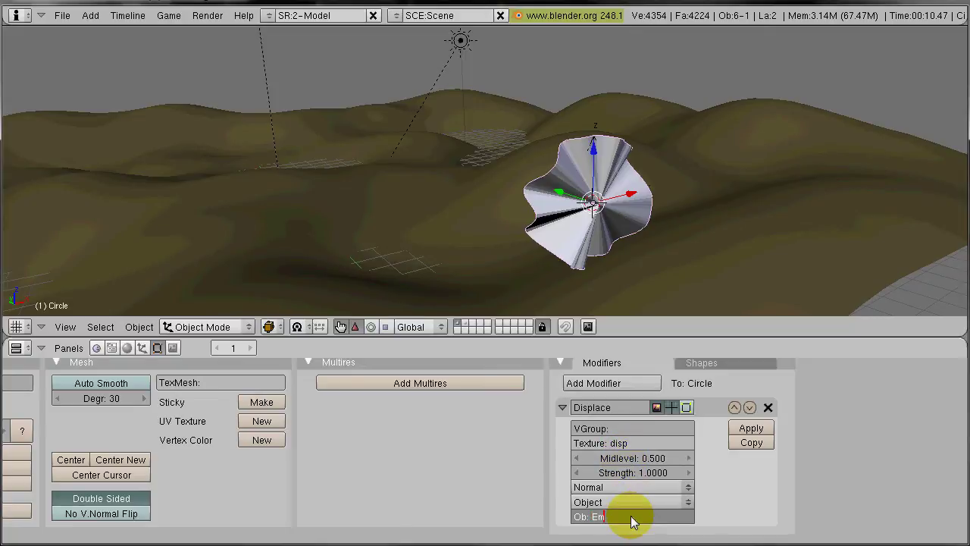
{"action": "type", "text": "pty"}
{"action": "key", "text": "Return"}
{"action": "middle_click_drag", "start_coordinate": [455, 427], "coordinate": [758, 453]}
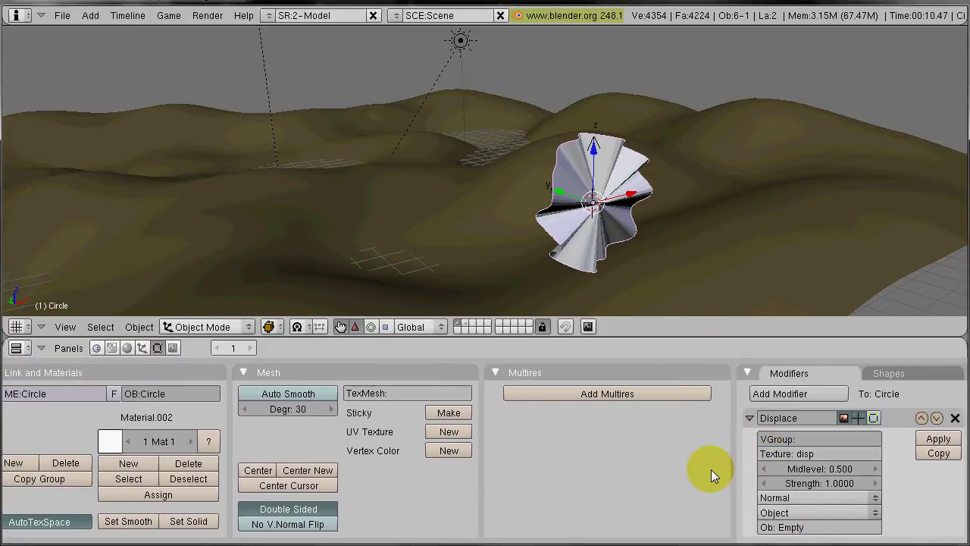
Set the Displace modifier's strength to 0.5 and its direction to X
{"action": "left_click", "coordinate": [819, 483]}
{"action": "key", "text": "BackSpace"}
{"action": "type", "text": "0.55"}
{"action": "key", "text": "Return"}
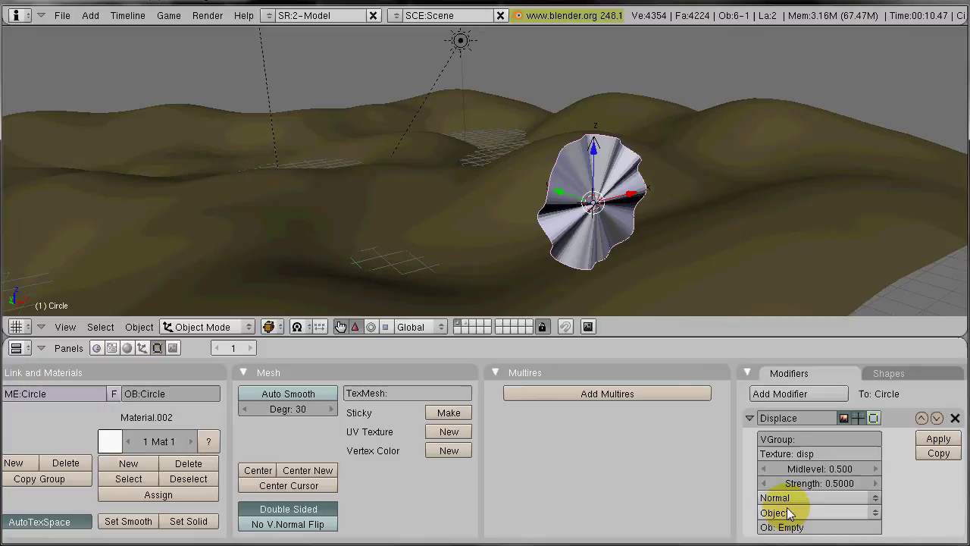
{"action": "left_click", "coordinate": [792, 498]}
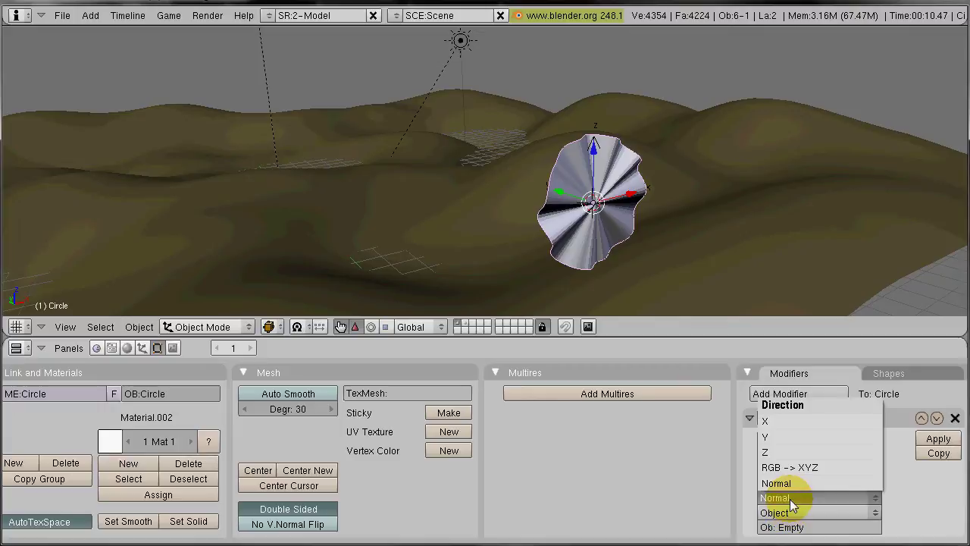
{"action": "left_click", "coordinate": [820, 421]}
{"action": "middle_click_drag", "start_coordinate": [707, 467], "coordinate": [564, 471]}
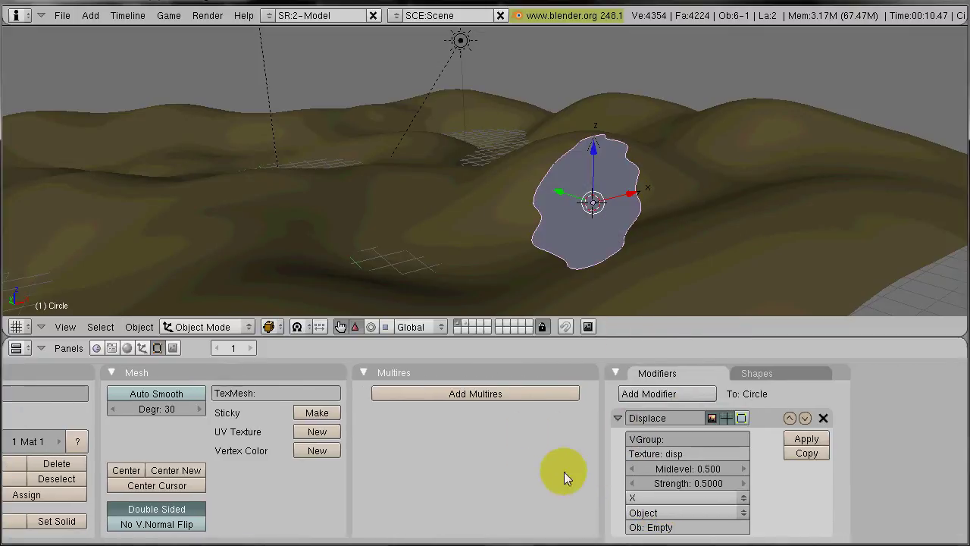
Copy the Displace modifier and set the copy's direction to Y
{"action": "left_click", "coordinate": [809, 455]}
{"action": "middle_click_drag", "start_coordinate": [809, 455], "coordinate": [784, 352]}
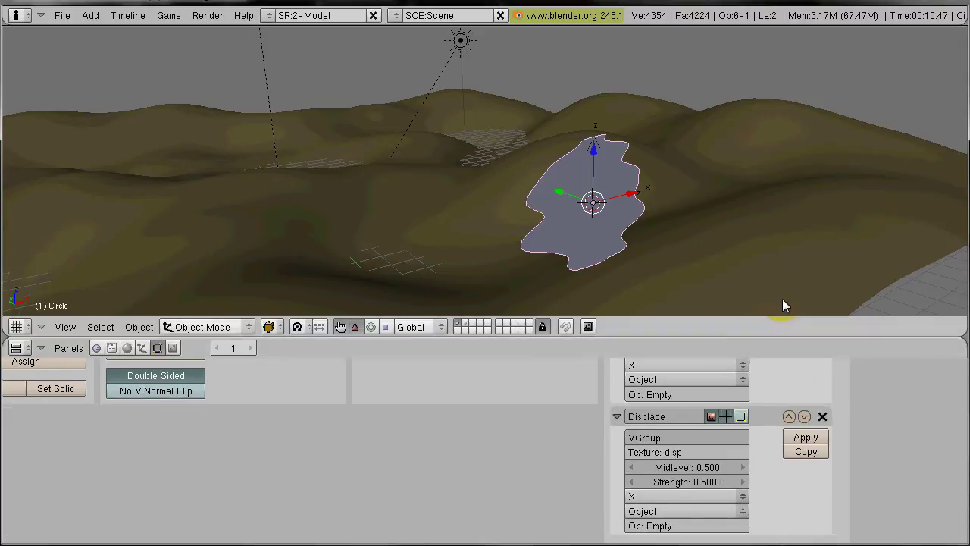
{"action": "left_click", "coordinate": [698, 494]}
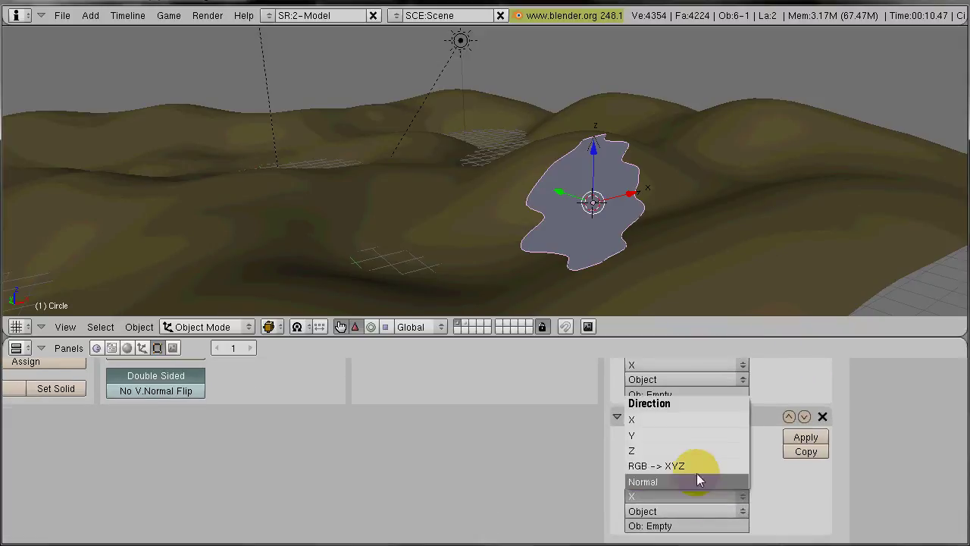
{"action": "left_click", "coordinate": [701, 434]}
{"action": "middle_click_drag", "start_coordinate": [507, 468], "coordinate": [559, 455]}
Select the Empty, replace the buttons window with the Ipo Curve Editor, and add a driver to the Empty's LocY channel
{"action": "middle_click_drag", "start_coordinate": [357, 237], "coordinate": [553, 216]}
{"action": "middle_click_drag", "start_coordinate": [798, 178], "coordinate": [704, 212]}
{"action": "scroll", "coordinate": [715, 200], "scroll_direction": "up", "scroll_amount": 3}
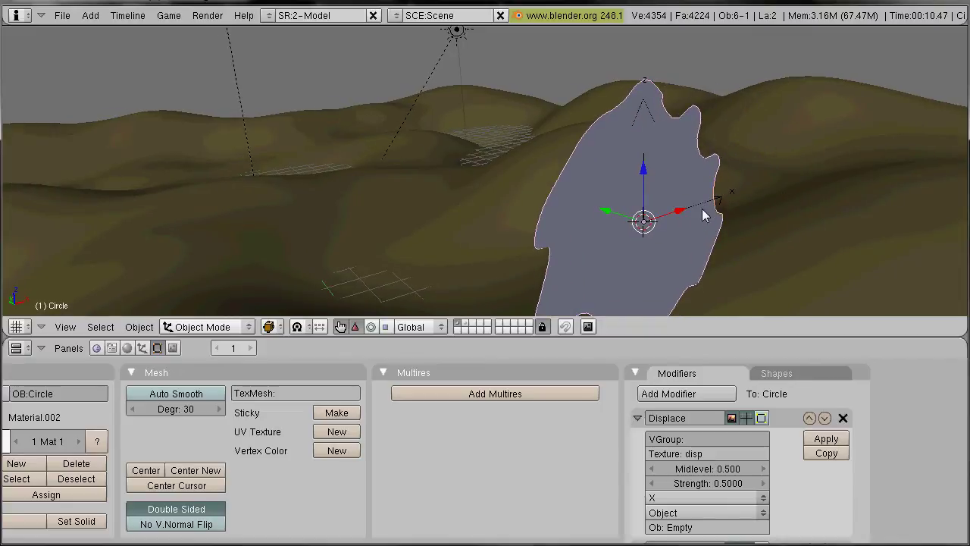
{"action": "right_click", "coordinate": [713, 205]}
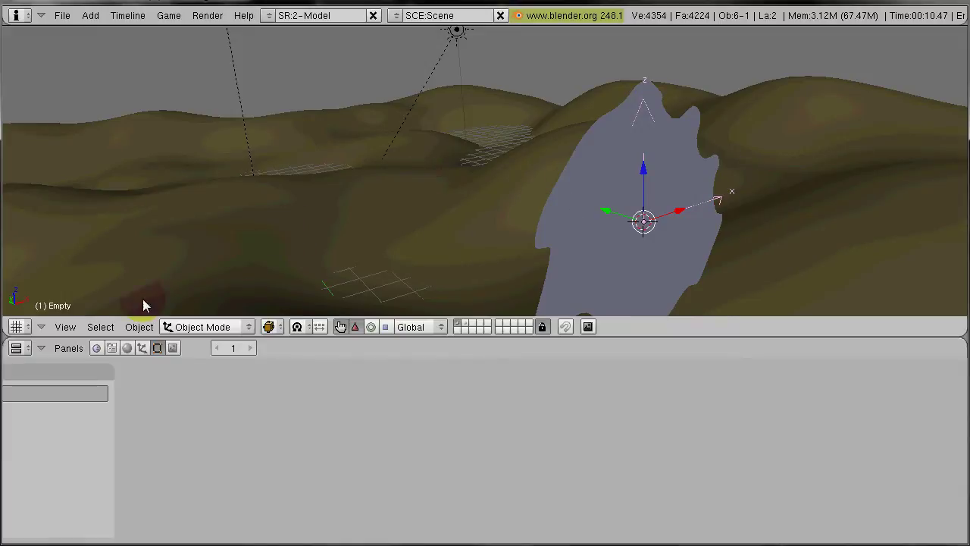
{"action": "left_click", "coordinate": [17, 349]}
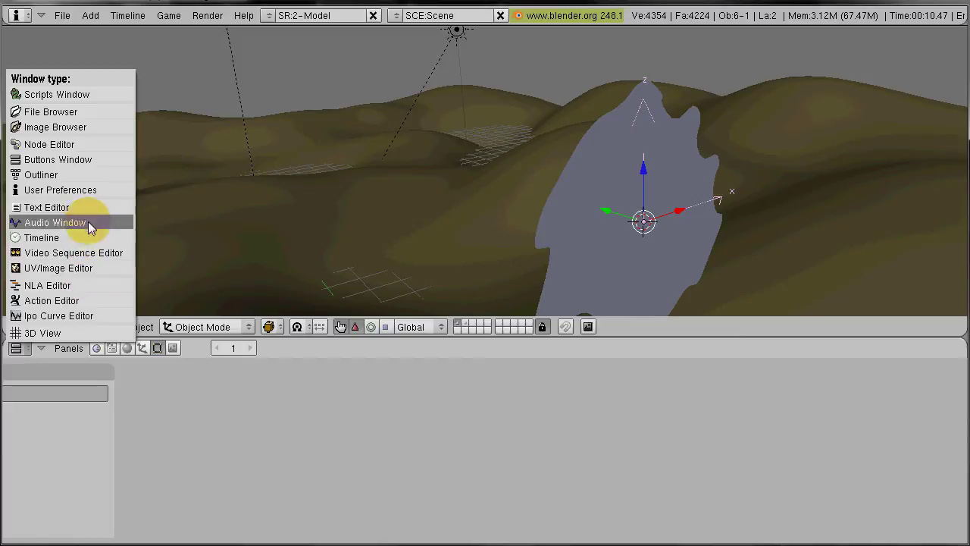
{"action": "left_click", "coordinate": [82, 315]}
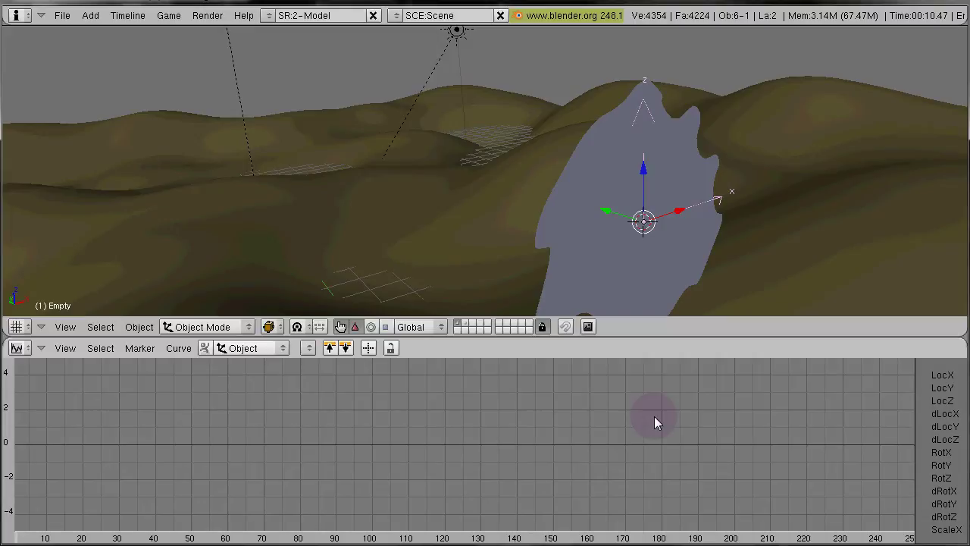
{"action": "left_click", "coordinate": [939, 388]}
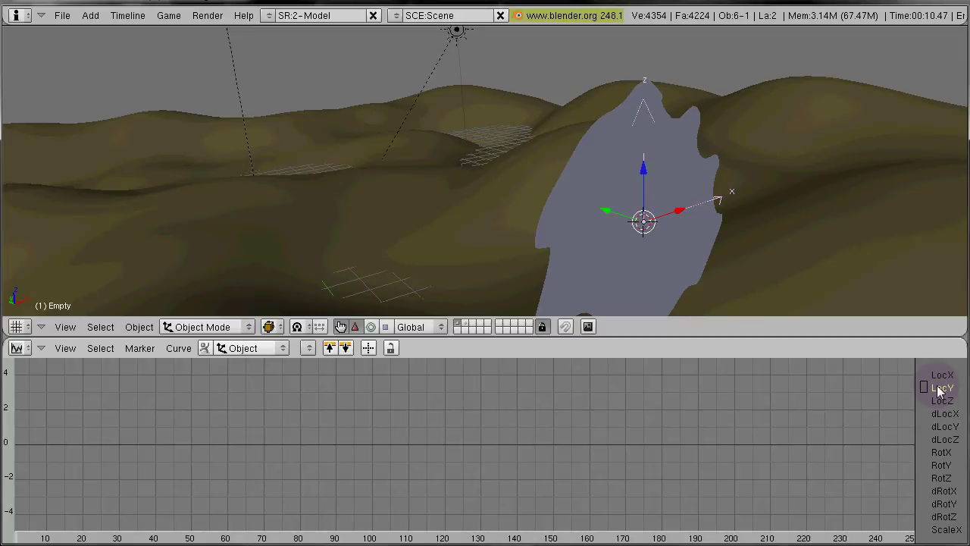
{"action": "key", "text": "n"}
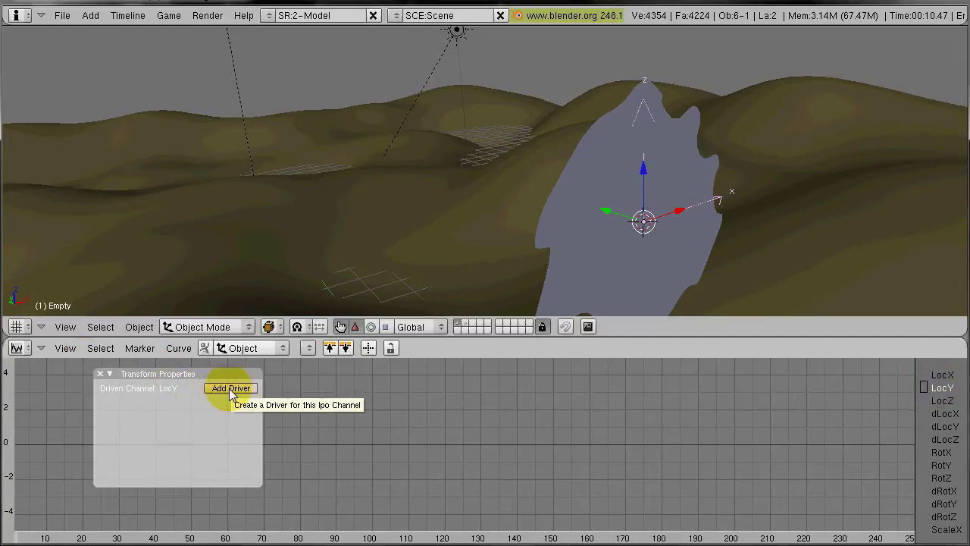
{"action": "left_click", "coordinate": [229, 390]}
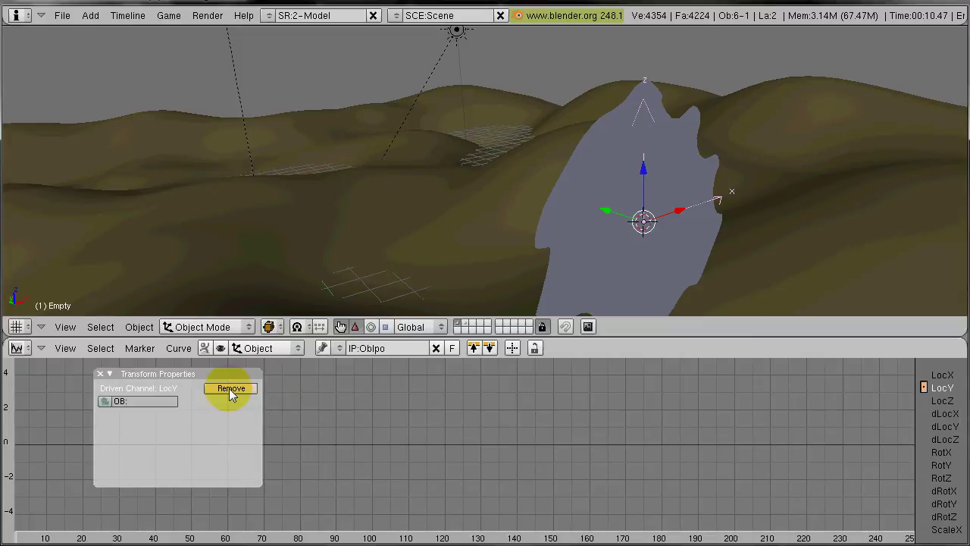
Switch the LocY driver to a Python expression reading b.Get("curframe") and play back the animation
{"action": "left_click", "coordinate": [110, 402]}
{"action": "left_click", "coordinate": [133, 401]}
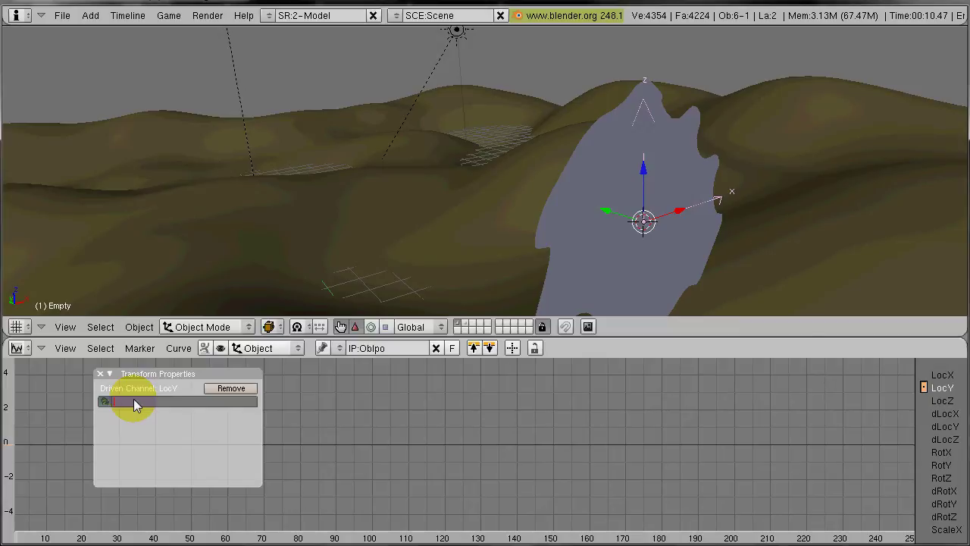
{"action": "type", "text": "b.Get('curframe\")"}
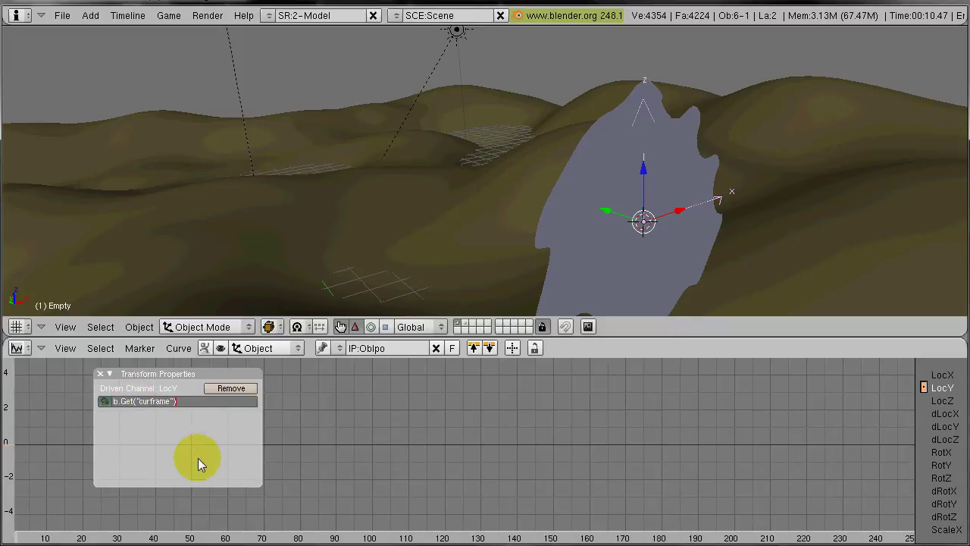
{"action": "key", "text": "Return"}
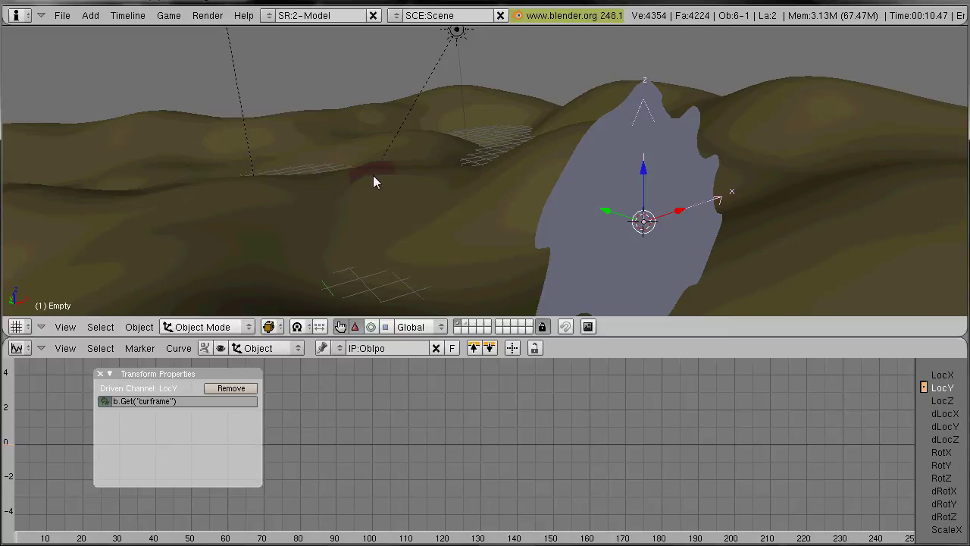
{"action": "key", "text": "alt+a"}
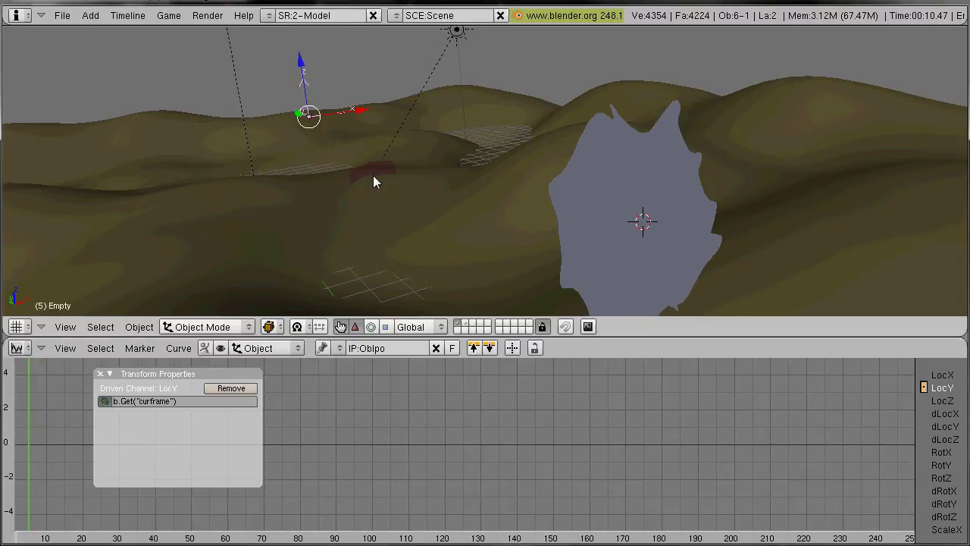
Slow the LocY driver by extending its expression to b.Get("curframe")*.05, and preview the ripple animation
{"action": "left_click", "coordinate": [215, 409]}
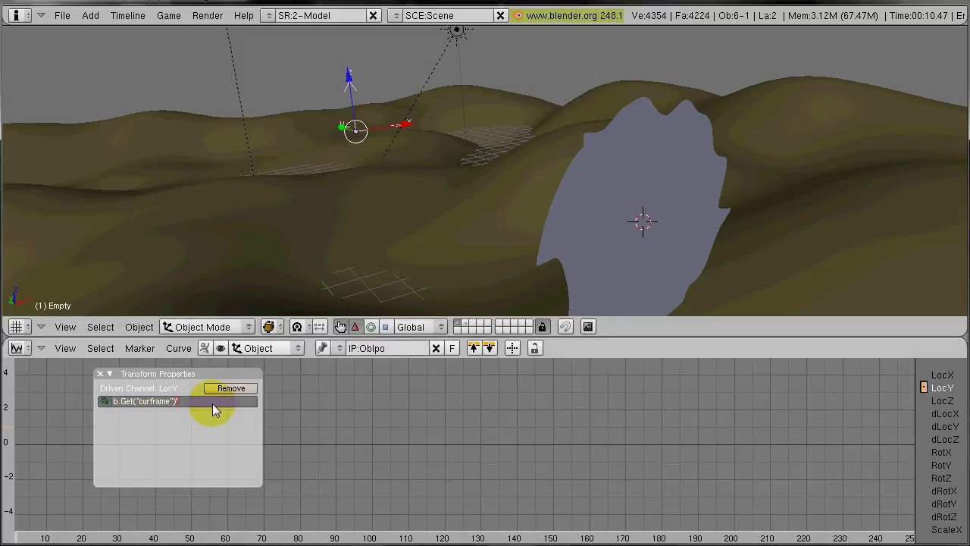
{"action": "type", "text": "*.05"}
{"action": "key", "text": "Return"}
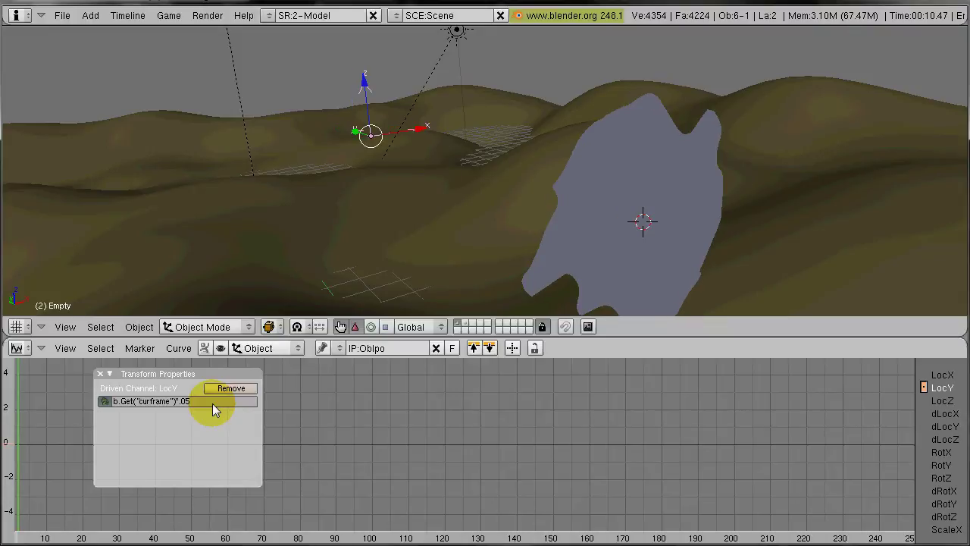
{"action": "key", "text": "alt+a"}
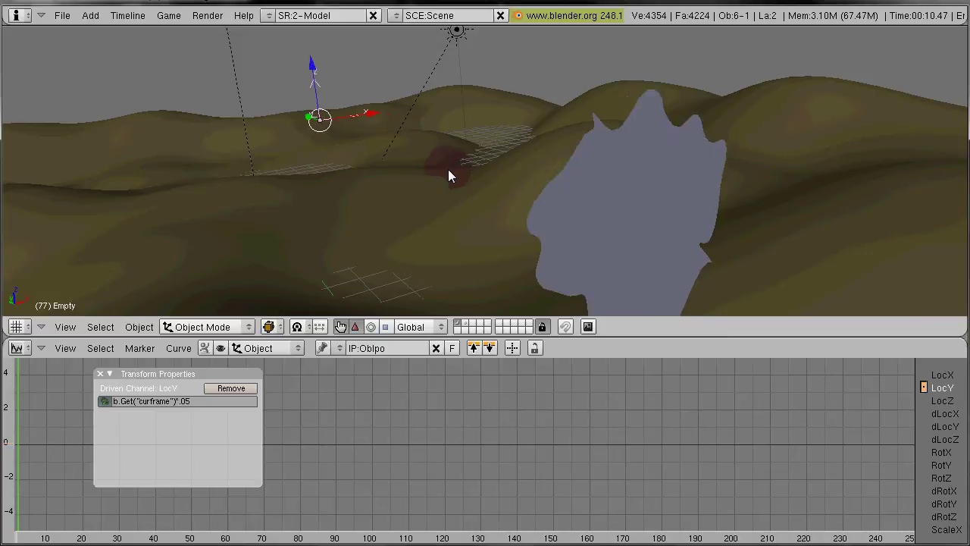
{"action": "left_click", "coordinate": [376, 452]}
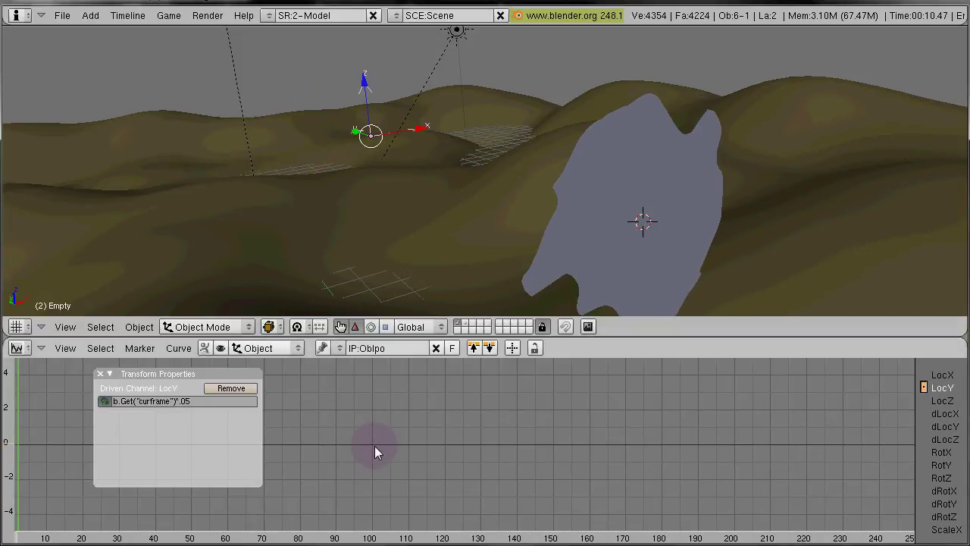
Switch the lower window to the scene's render layer settings, rename the render layer World 1, and restrict it to layer 1
{"action": "left_click", "coordinate": [17, 349]}
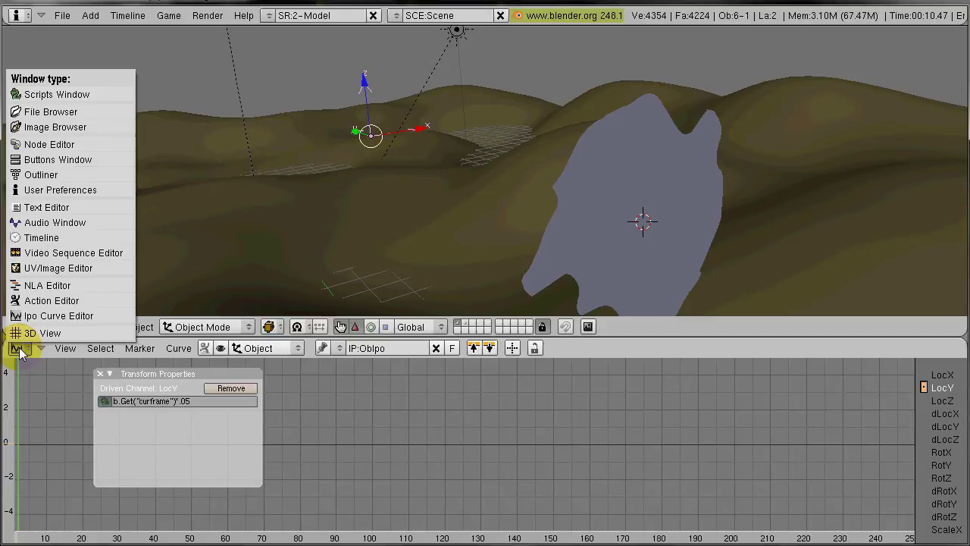
{"action": "left_click", "coordinate": [90, 160]}
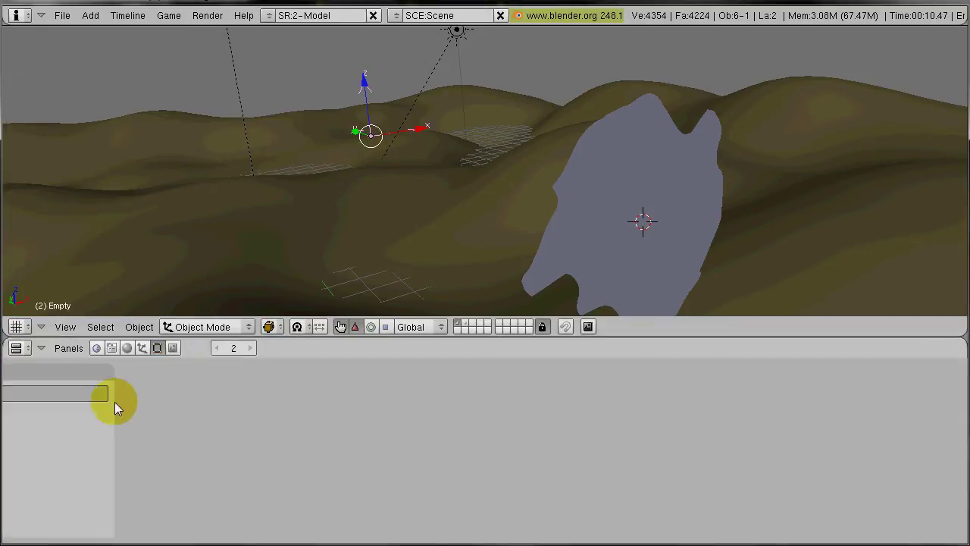
{"action": "left_click", "coordinate": [172, 348]}
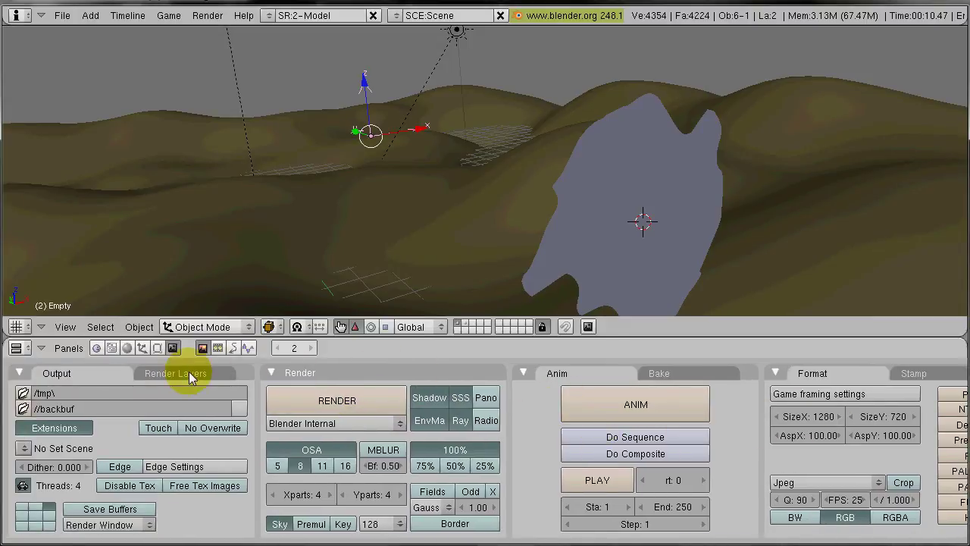
{"action": "left_click", "coordinate": [189, 371]}
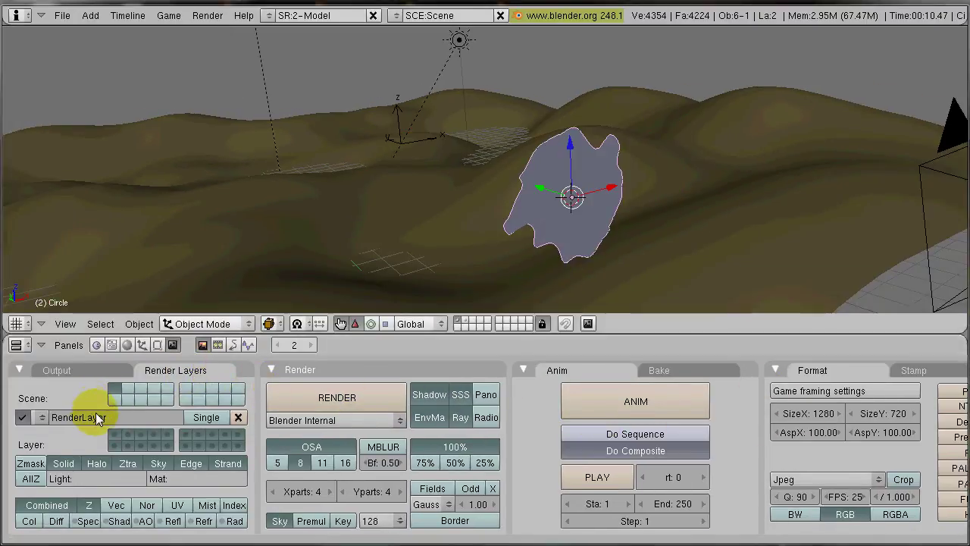
{"action": "left_click", "coordinate": [95, 413]}
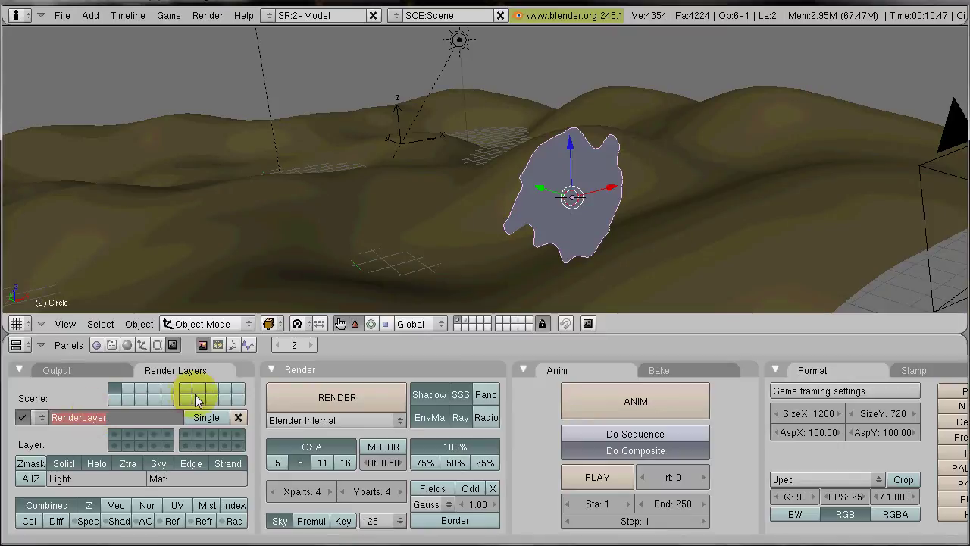
{"action": "type", "text": "World 1"}
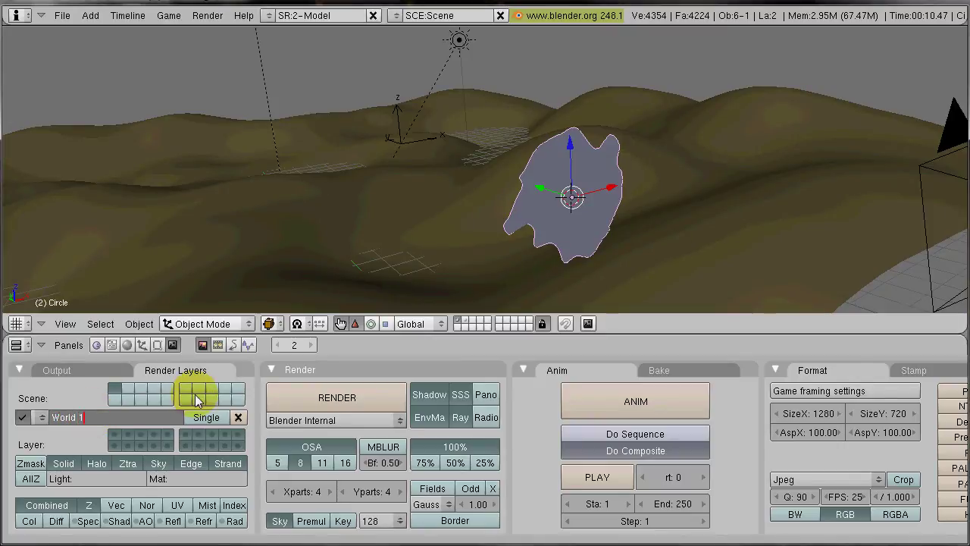
{"action": "key", "text": "Return"}
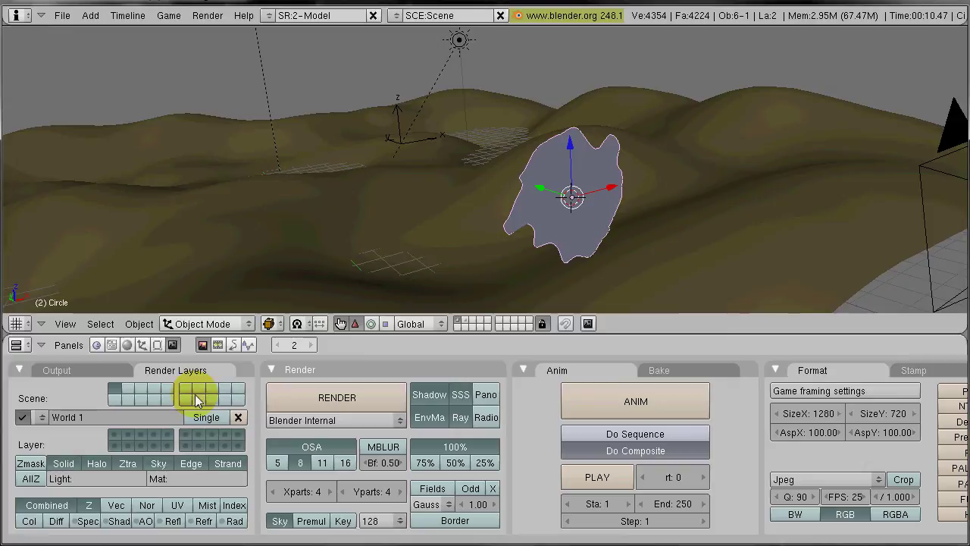
{"action": "left_click", "coordinate": [119, 438]}
Add a second render layer named World 2 and restrict it to layer 2
{"action": "left_click", "coordinate": [42, 416]}
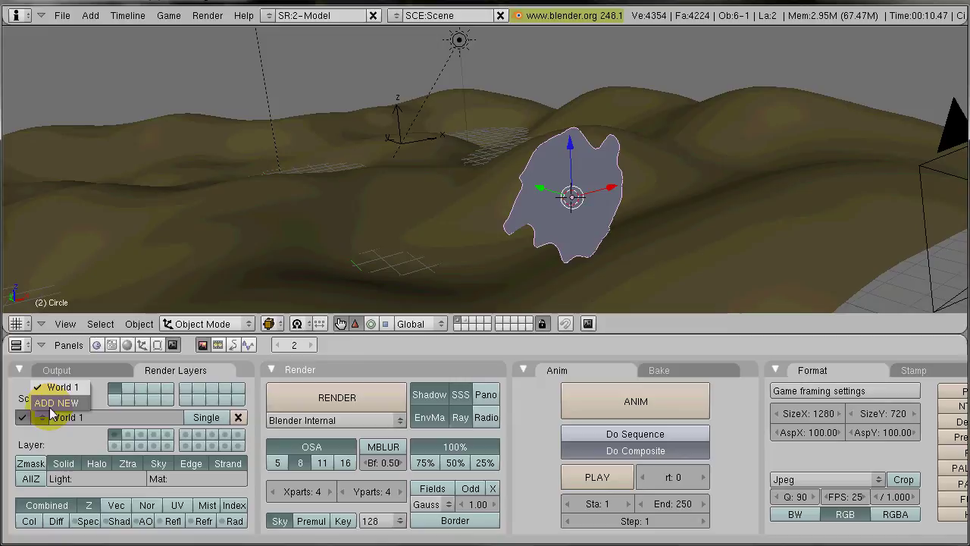
{"action": "left_click", "coordinate": [50, 406]}
{"action": "left_click", "coordinate": [85, 416]}
{"action": "type", "text": "World 2"}
{"action": "left_click", "coordinate": [128, 438]}
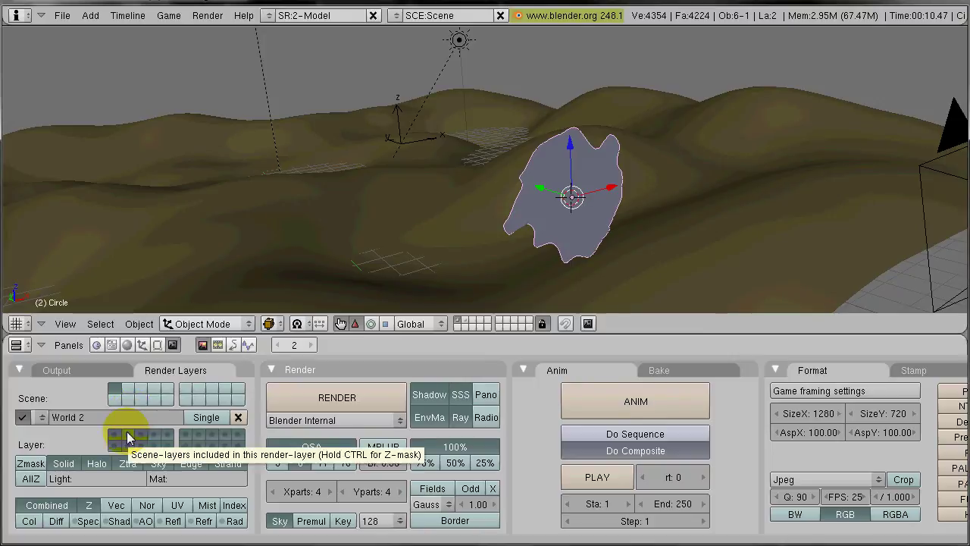
{"action": "left_click", "coordinate": [127, 436]}
Add a third render layer and name it Portal
{"action": "left_click", "coordinate": [44, 418]}
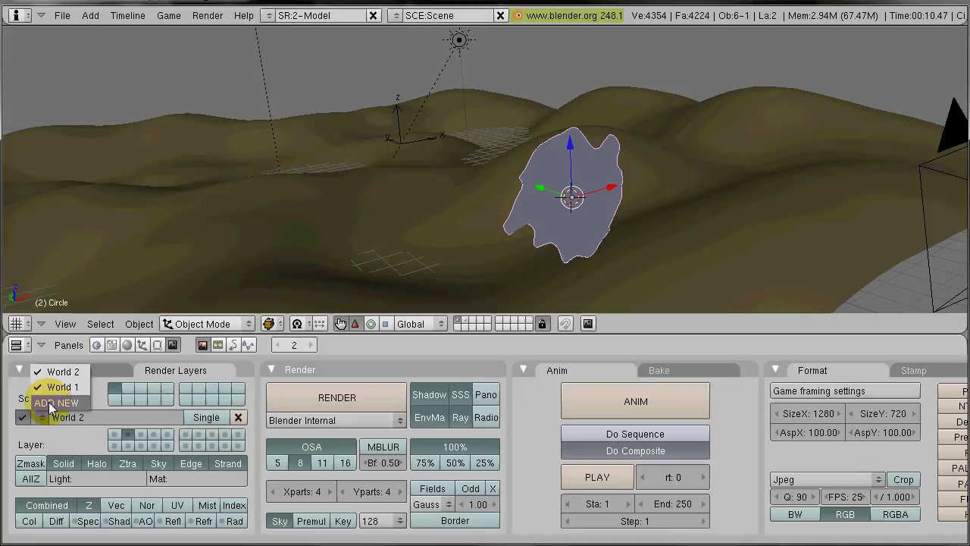
{"action": "left_click", "coordinate": [49, 401]}
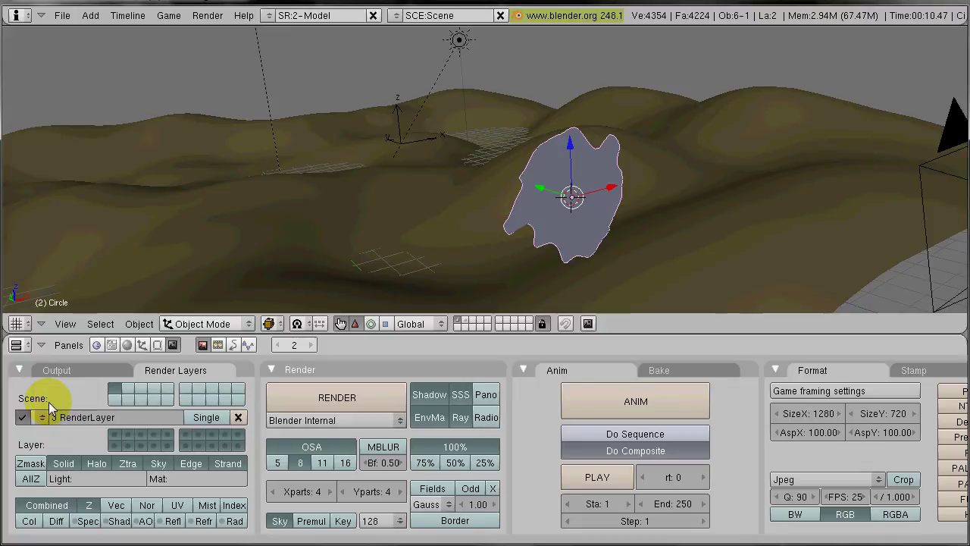
{"action": "left_click", "coordinate": [75, 416]}
{"action": "type", "text": "Portal"}
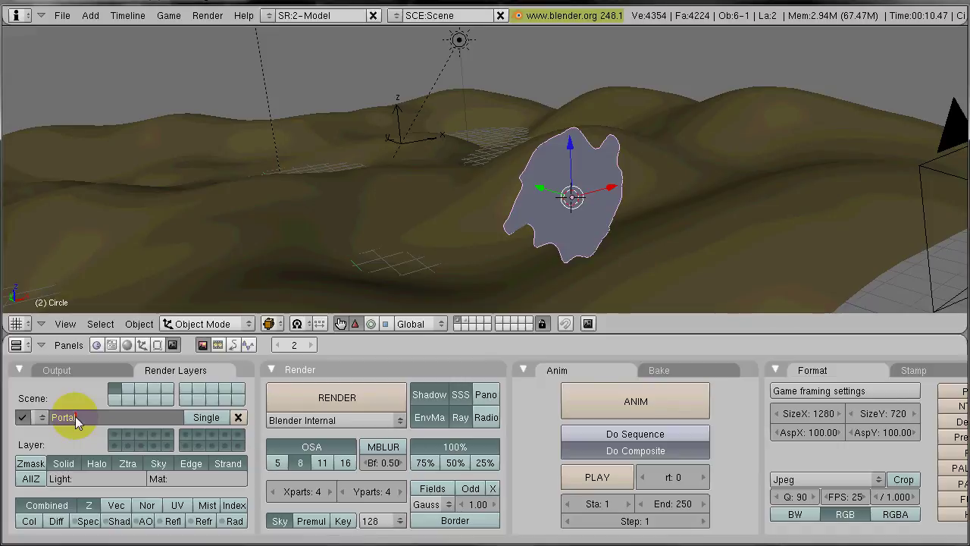
{"action": "key", "text": "Return"}
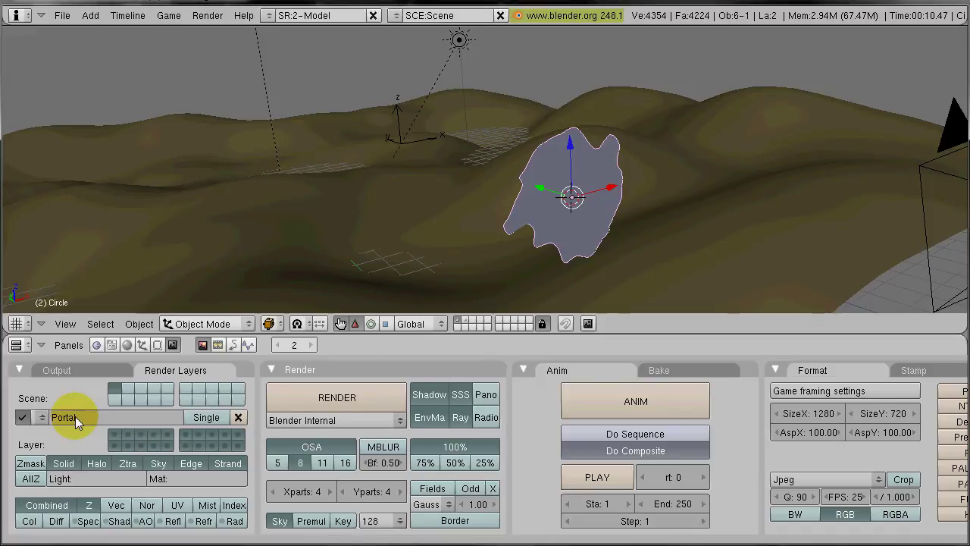
Move the circle to layer 11, and restrict the Portal render layer to layer 11 with Sky disabled
{"action": "key", "text": "m"}
{"action": "left_click", "coordinate": [390, 191]}
{"action": "left_click", "coordinate": [420, 191]}
{"action": "left_click", "coordinate": [400, 191]}
{"action": "left_click", "coordinate": [454, 190]}
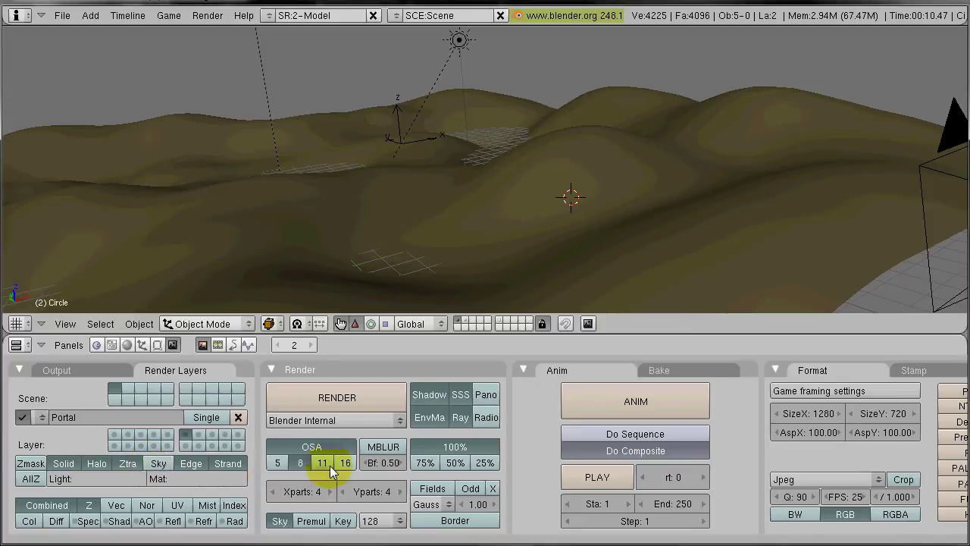
{"action": "left_click", "coordinate": [649, 452]}
{"action": "left_click", "coordinate": [650, 452]}
{"action": "left_click", "coordinate": [649, 452]}
{"action": "left_click", "coordinate": [649, 452]}
{"action": "left_click", "coordinate": [650, 451]}
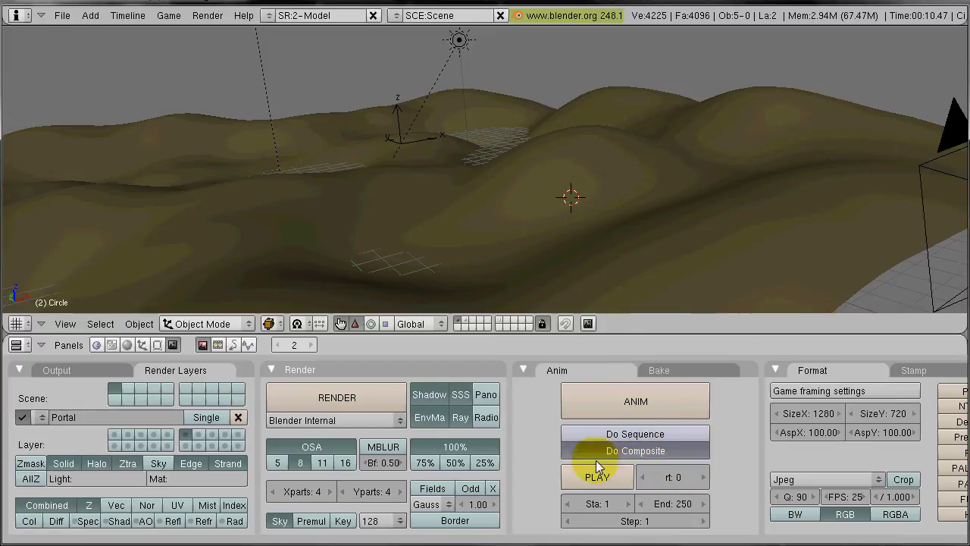
{"action": "left_click", "coordinate": [649, 451]}
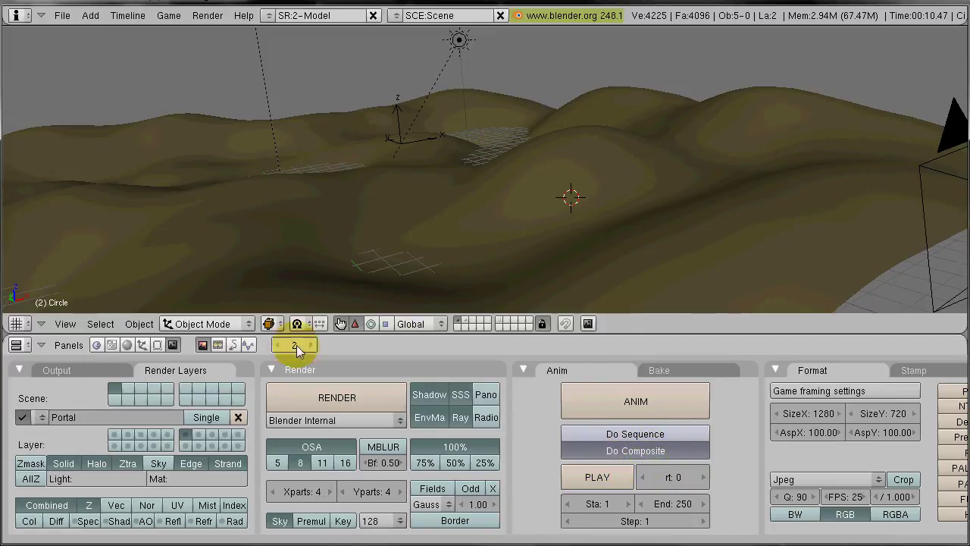
Enlarge the lower window, change it to the Node Editor, and enable composite nodes
{"action": "left_click_drag", "start_coordinate": [471, 336], "coordinate": [471, 293]}
{"action": "left_click", "coordinate": [17, 303]}
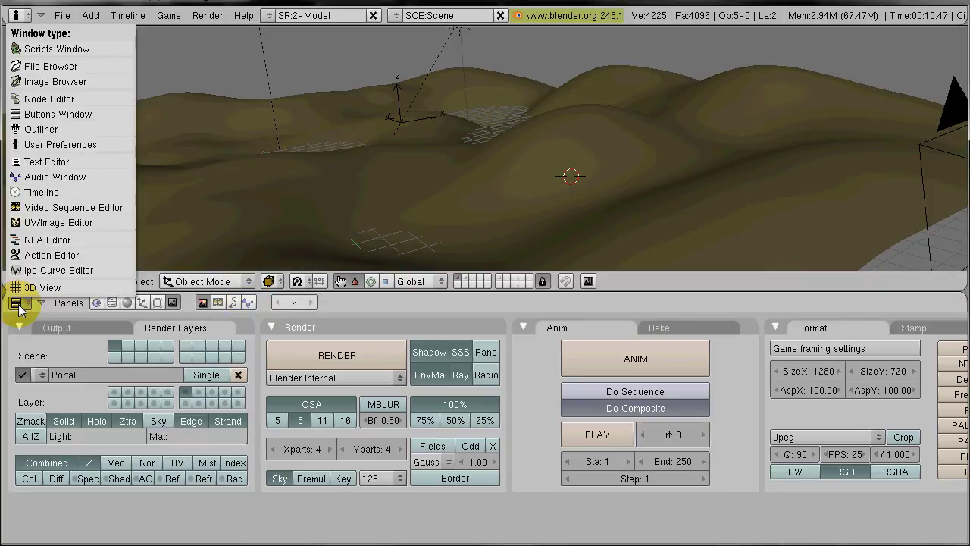
{"action": "left_click", "coordinate": [72, 100]}
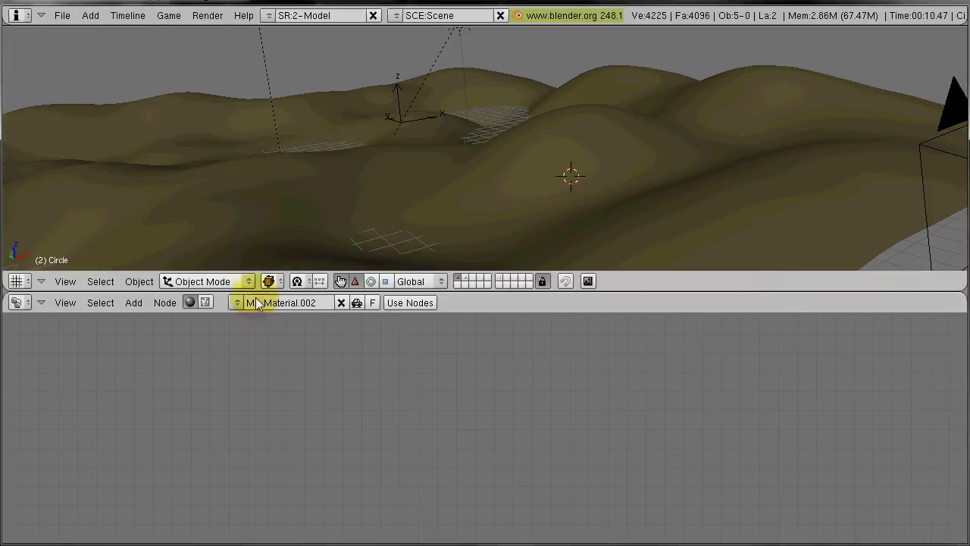
{"action": "left_click", "coordinate": [206, 302]}
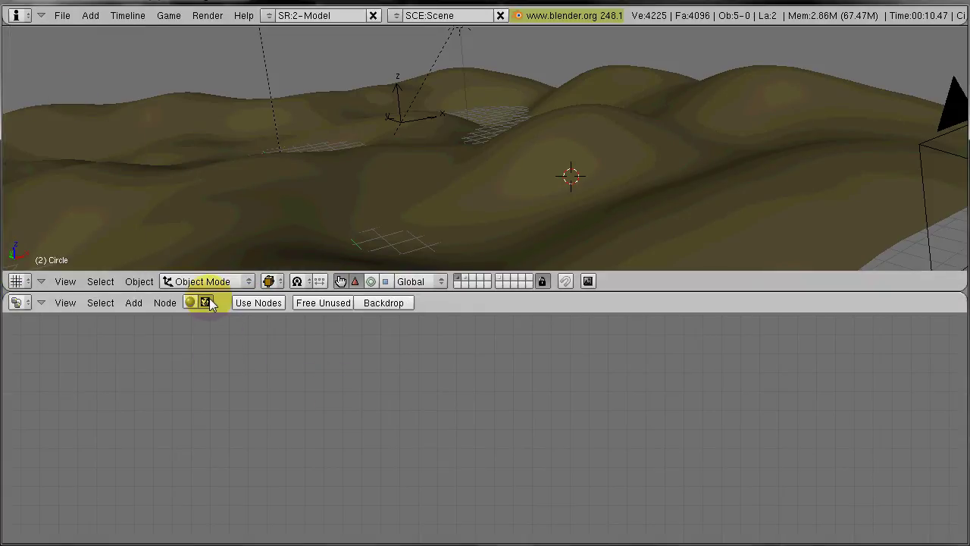
{"action": "left_click", "coordinate": [258, 303]}
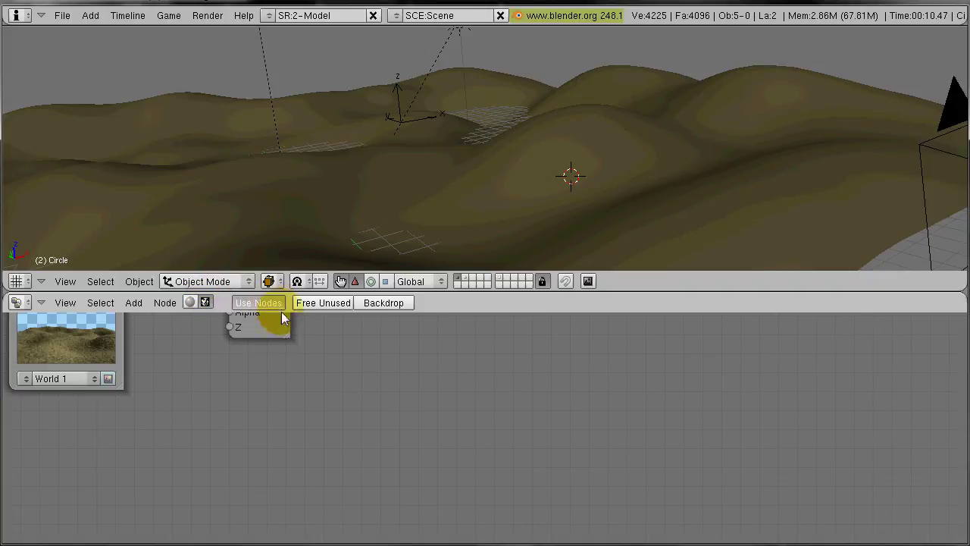
{"action": "middle_click_drag", "start_coordinate": [366, 404], "coordinate": [457, 474]}
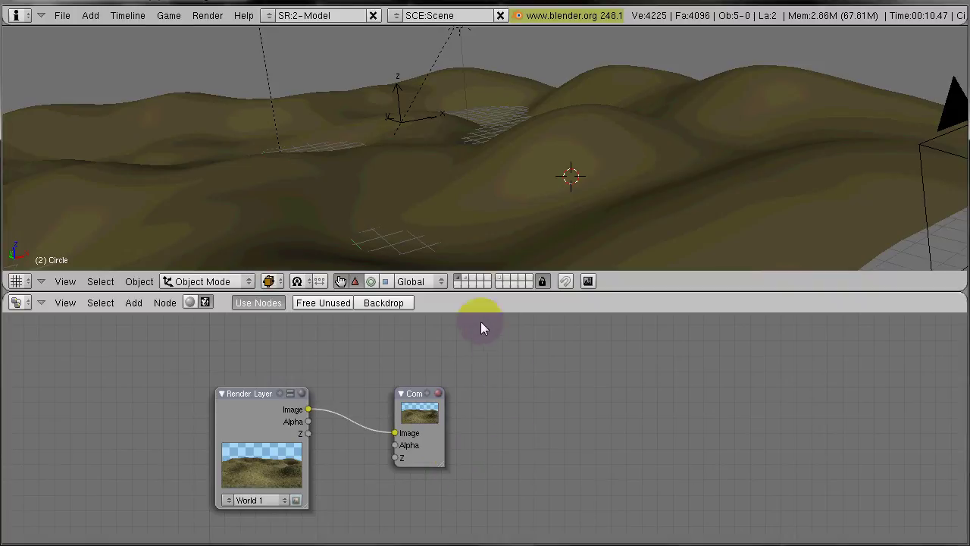
Make layers 2 and 11 visible along with layer 1, and move the Render Layer node farther from the Composite node
{"action": "left_click", "coordinate": [465, 278], "text": "shift"}
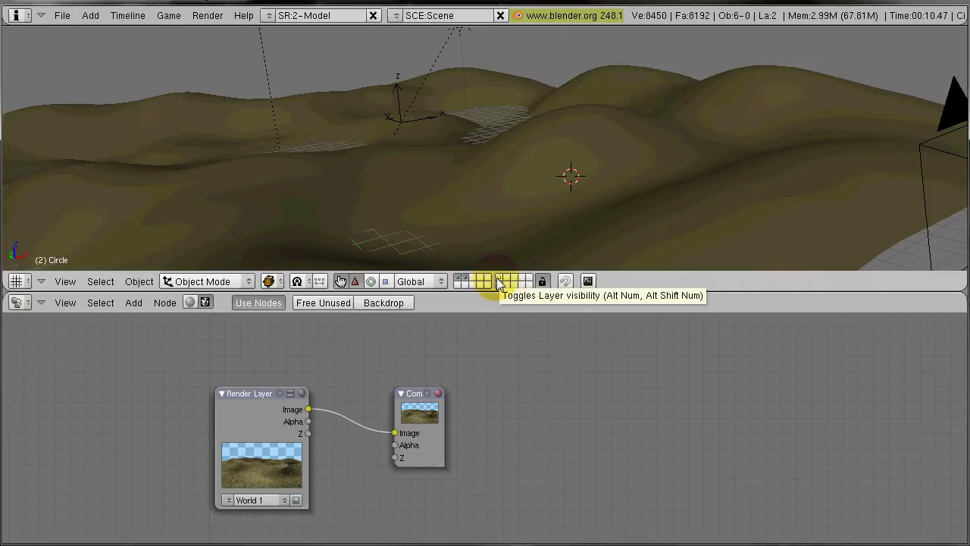
{"action": "left_click", "coordinate": [499, 283], "text": "shift"}
{"action": "middle_click_drag", "start_coordinate": [375, 442], "coordinate": [433, 424]}
{"action": "left_click_drag", "start_coordinate": [293, 381], "coordinate": [203, 322]}
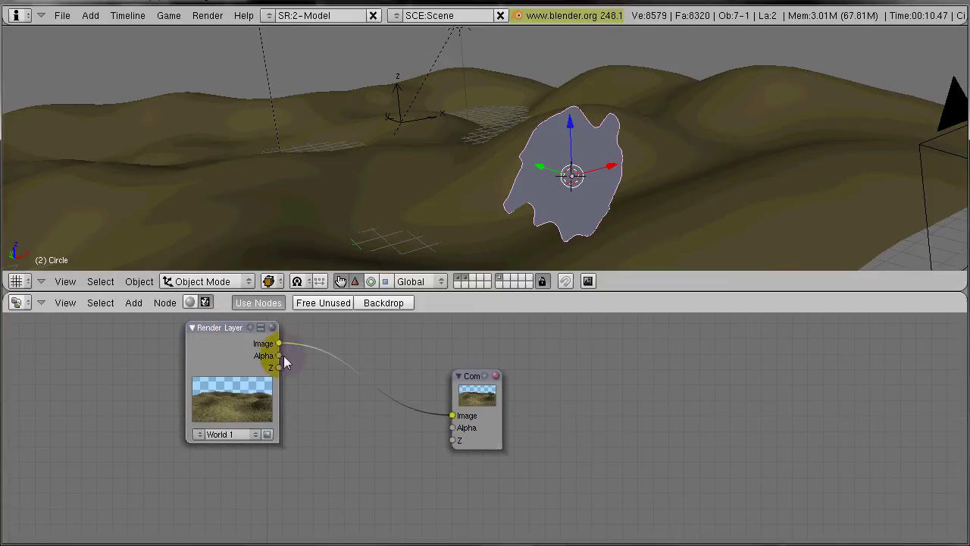
{"action": "middle_click_drag", "start_coordinate": [388, 381], "coordinate": [512, 404]}
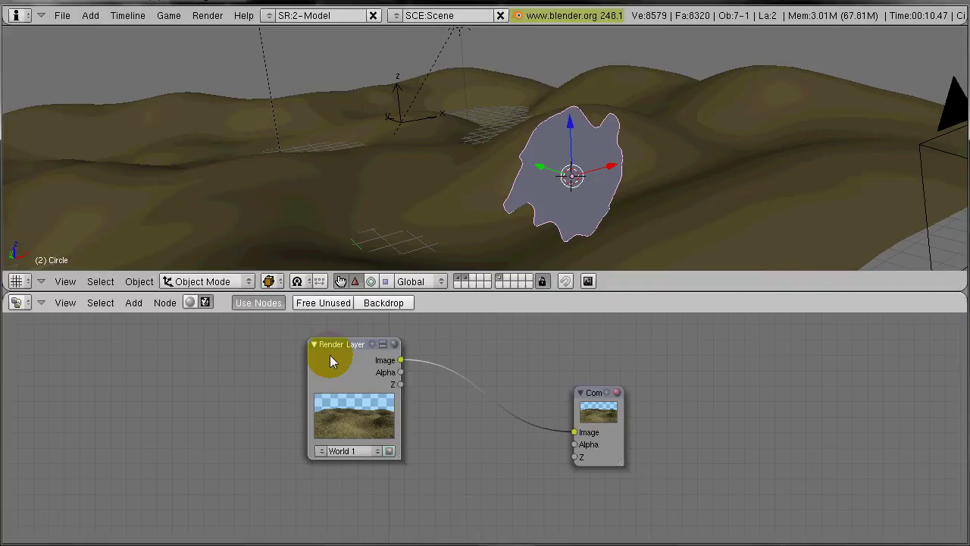
Duplicate the Render Layer node twice, stacking the copies below the original
{"action": "key", "text": "shift+d"}
{"action": "left_click", "coordinate": [331, 473]}
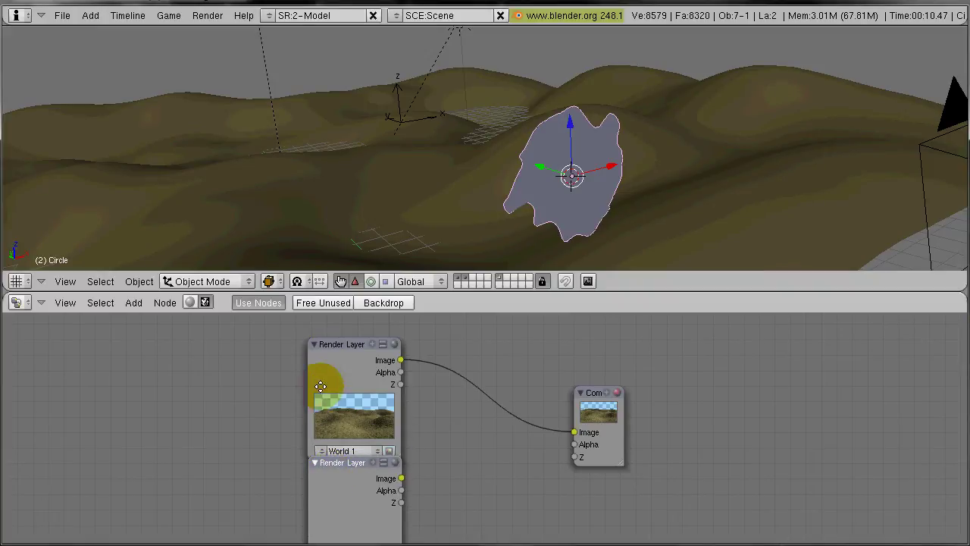
{"action": "middle_click_drag", "start_coordinate": [324, 388], "coordinate": [300, 313]}
{"action": "key", "text": "shift+d"}
{"action": "left_click", "coordinate": [308, 528]}
{"action": "middle_click_drag", "start_coordinate": [426, 467], "coordinate": [393, 335]}
Assign the Portal render layer to the uppermost Render Layer node and World 1 to the middle node
{"action": "scroll", "coordinate": [446, 369], "scroll_direction": "down", "scroll_amount": 3}
{"action": "middle_click_drag", "start_coordinate": [446, 369], "coordinate": [440, 466]}
{"action": "left_click", "coordinate": [380, 418]}
{"action": "scroll", "coordinate": [380, 422], "scroll_direction": "up", "scroll_amount": 2}
{"action": "left_click", "coordinate": [293, 391]}
{"action": "right_click", "coordinate": [375, 415]}
{"action": "middle_click_drag", "start_coordinate": [464, 460], "coordinate": [465, 404]}
{"action": "left_click", "coordinate": [305, 452]}
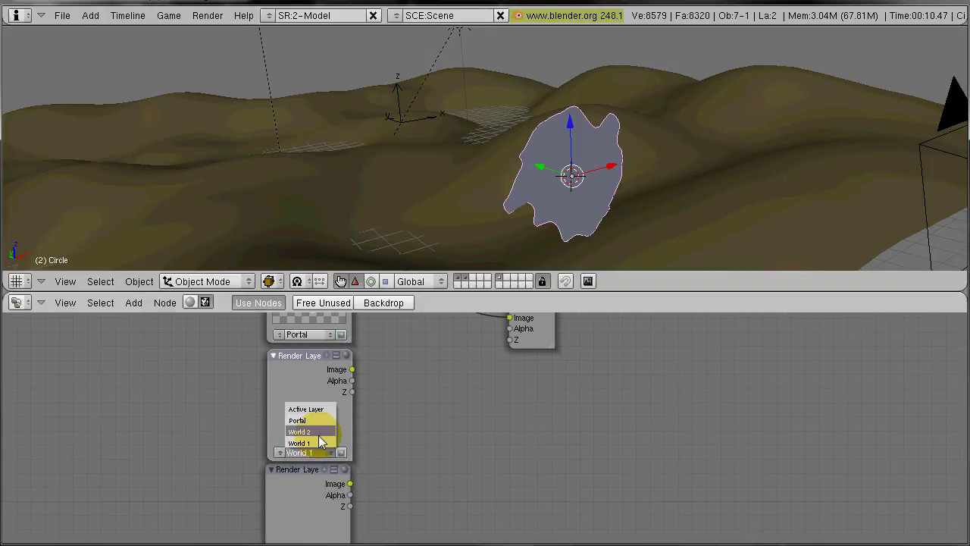
{"action": "left_click", "coordinate": [320, 443]}
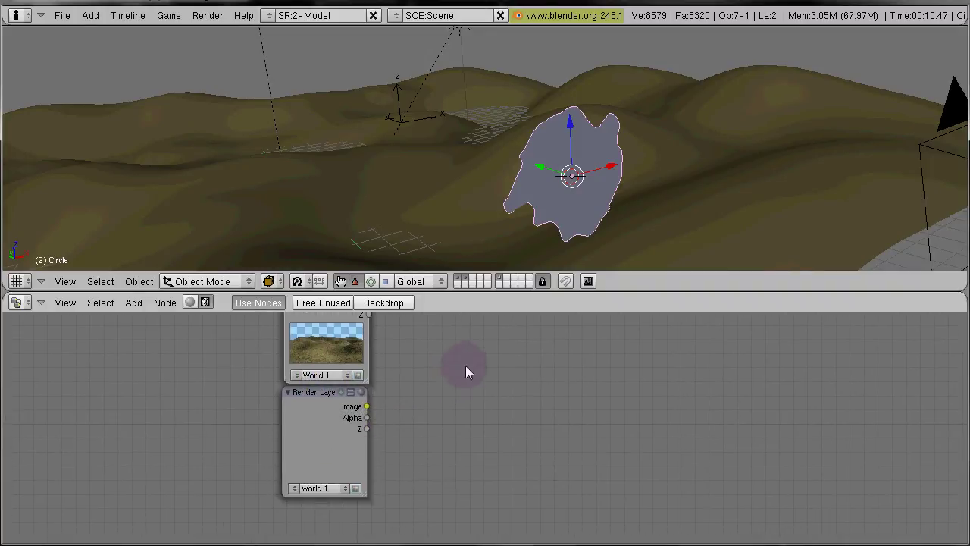
Assign the World 2 render layer to the lowest Render Layer node
{"action": "left_click", "coordinate": [324, 488]}
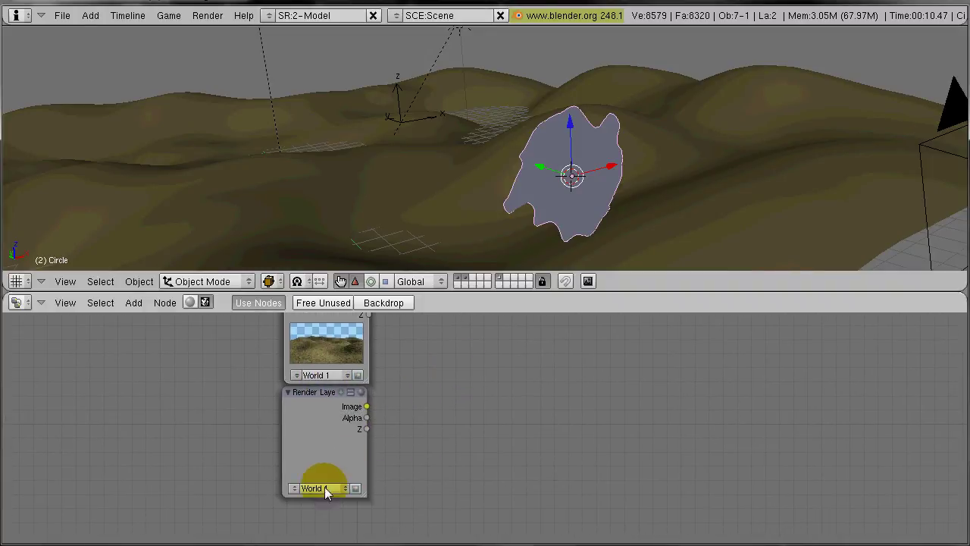
{"action": "left_click", "coordinate": [326, 470]}
{"action": "middle_click_drag", "start_coordinate": [520, 454], "coordinate": [460, 471]}
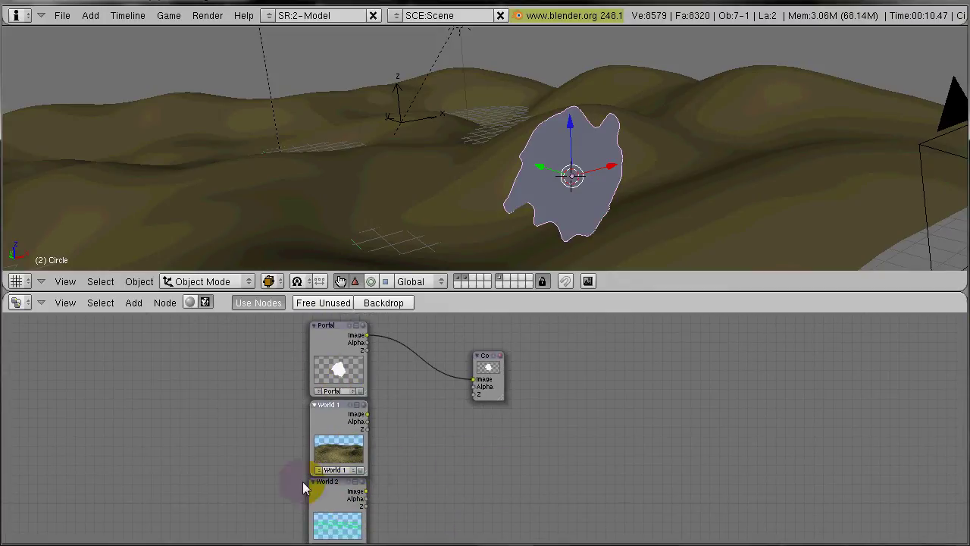
{"action": "left_click", "coordinate": [369, 432]}
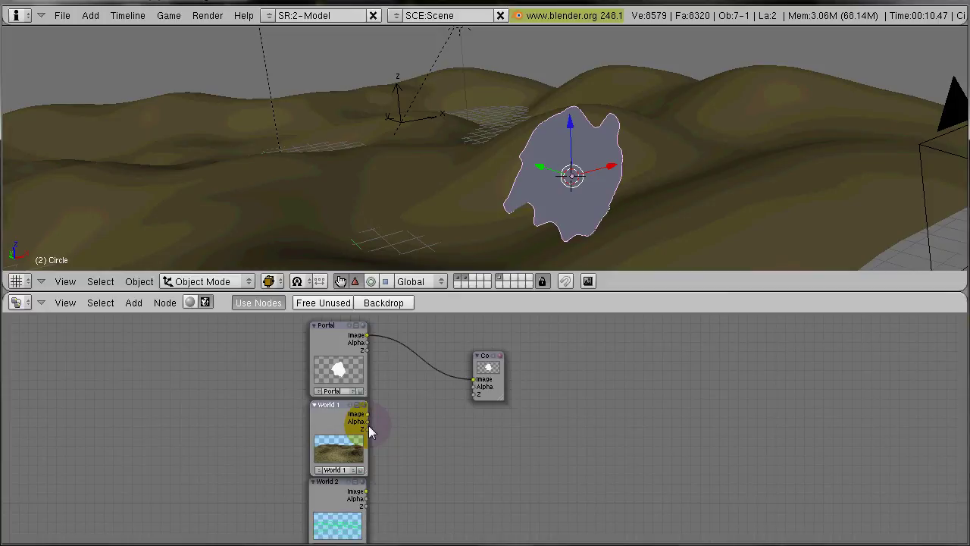
Render the current frame to check the composite output and close the render window
{"action": "key", "text": "F12"}
{"action": "left_click_drag", "start_coordinate": [665, 6], "coordinate": [472, 6]}
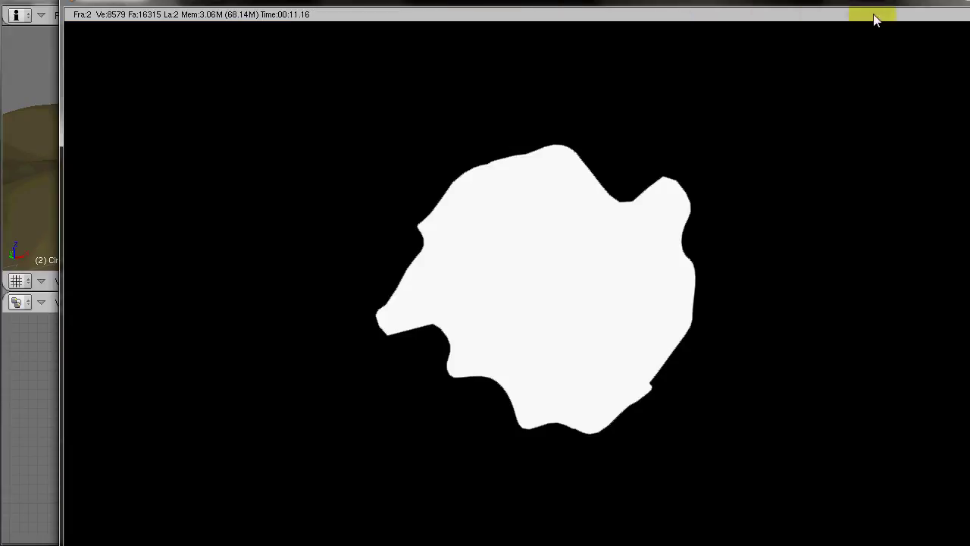
{"action": "left_click_drag", "start_coordinate": [813, 3], "coordinate": [780, 83]}
{"action": "key", "text": "Escape"}
{"action": "left_click", "coordinate": [438, 443]}
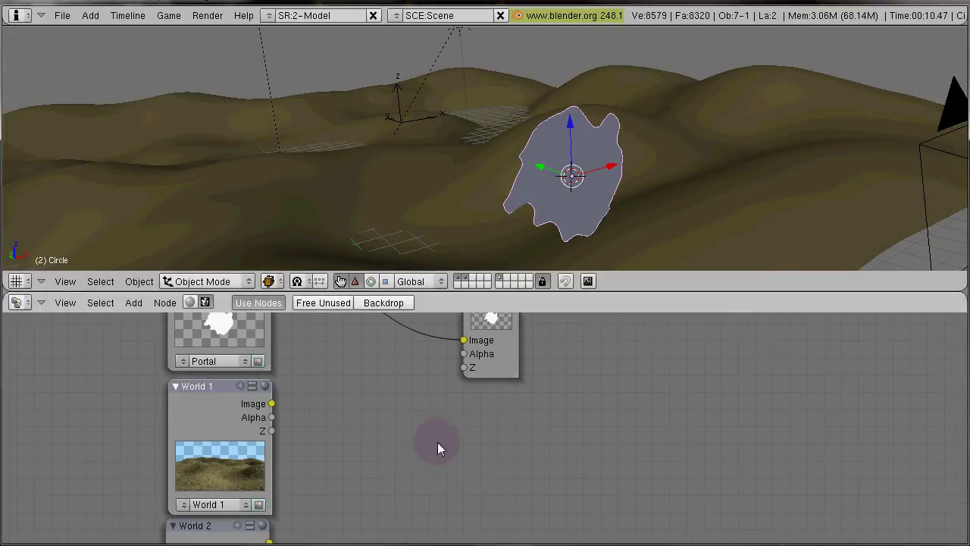
Split the 3D view into two side-by-side areas and change the left one to the UV/Image Editor
{"action": "middle_click_drag", "start_coordinate": [393, 422], "coordinate": [445, 296]}
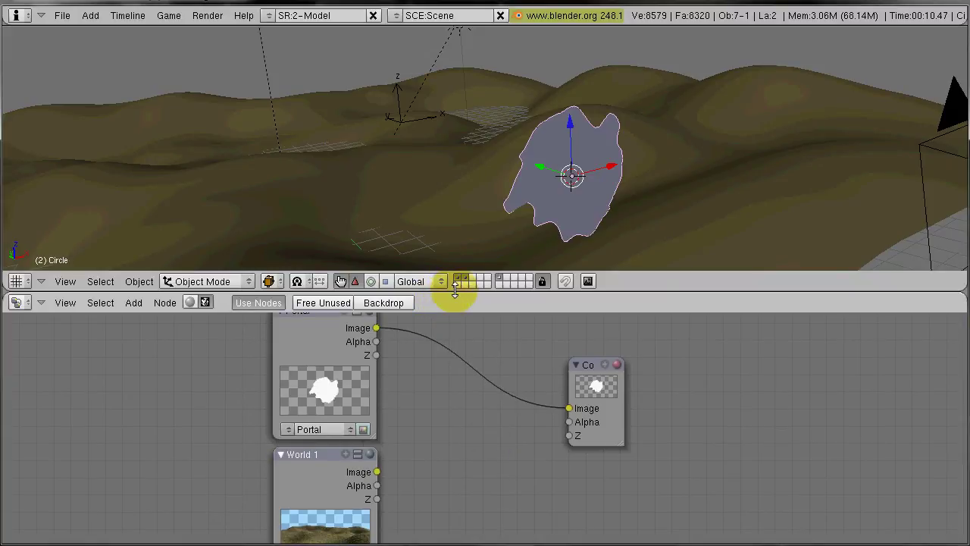
{"action": "right_click", "coordinate": [448, 294]}
{"action": "left_click", "coordinate": [435, 291]}
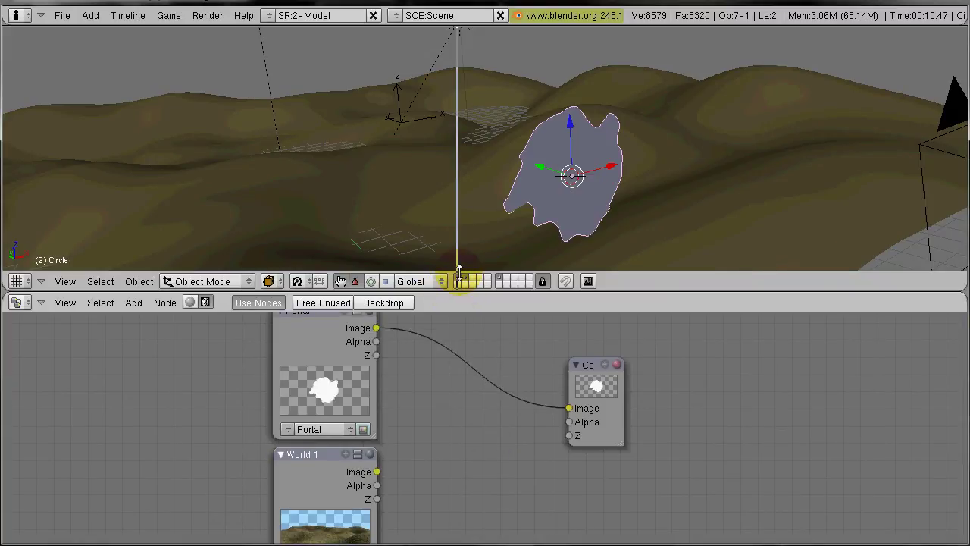
{"action": "left_click", "coordinate": [454, 287]}
{"action": "left_click", "coordinate": [18, 282]}
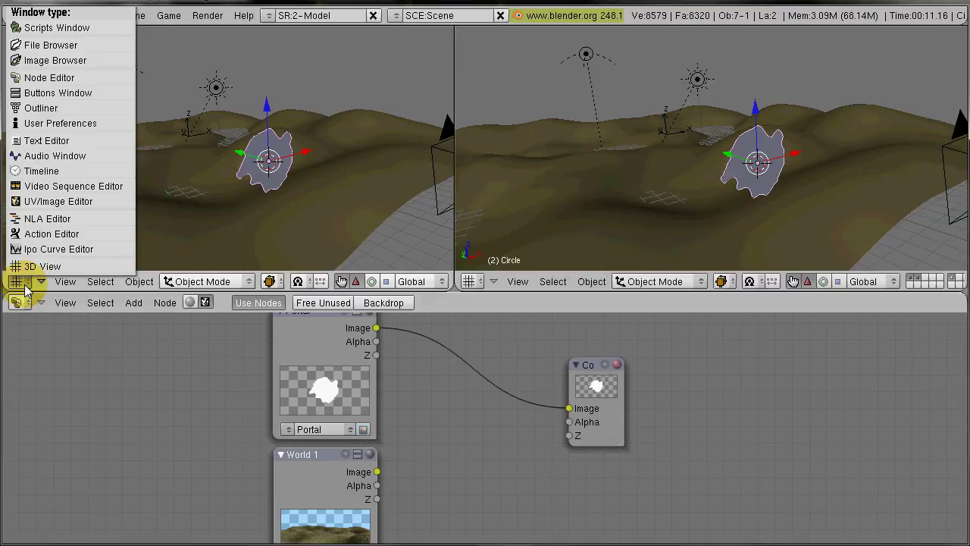
{"action": "left_click", "coordinate": [46, 201]}
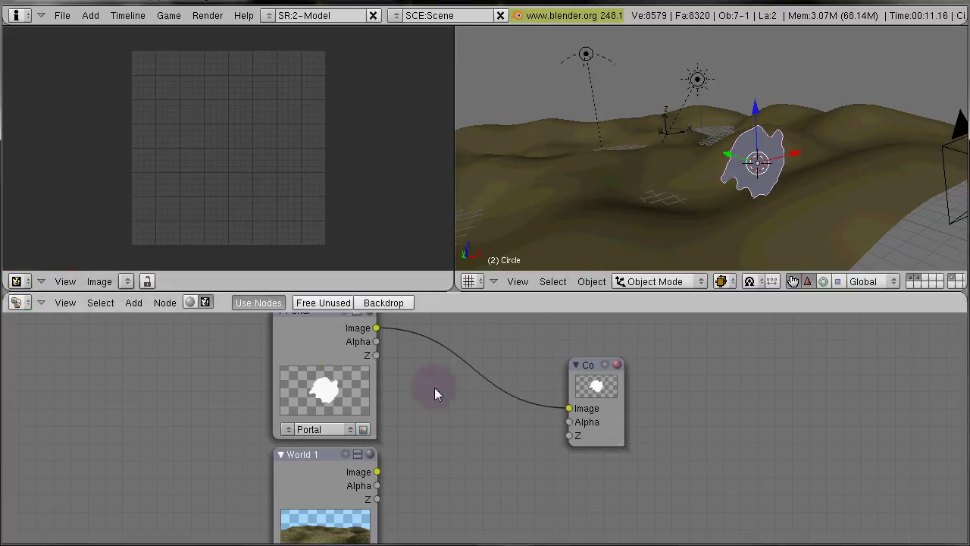
Move the Composite node farther right, add a Viewer output node before it, and connect the Portal node's Image output to the Viewer
{"action": "middle_click_drag", "start_coordinate": [498, 418], "coordinate": [498, 453]}
{"action": "left_click_drag", "start_coordinate": [597, 402], "coordinate": [734, 395]}
{"action": "left_click", "coordinate": [535, 419]}
{"action": "mouse_move", "coordinate": [643, 295]}
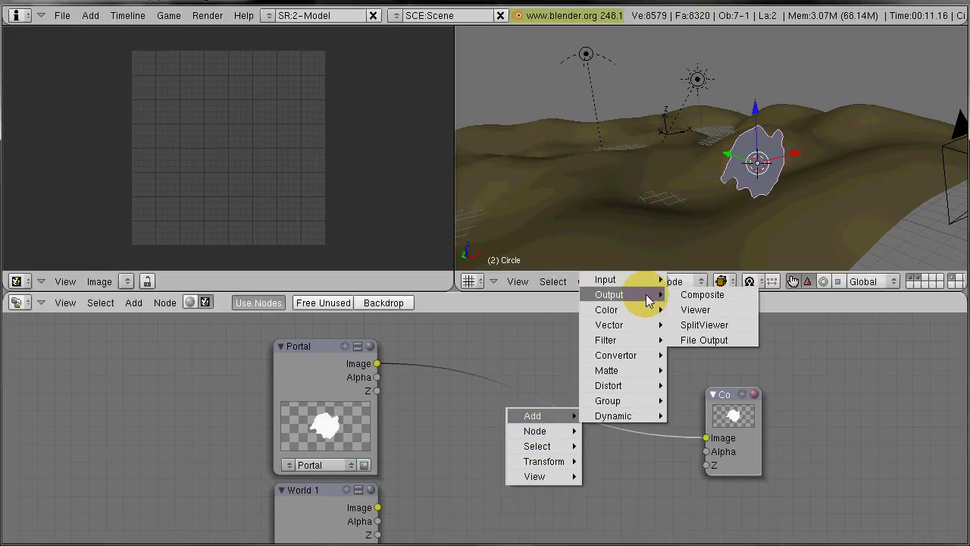
{"action": "left_click", "coordinate": [716, 312]}
{"action": "left_click_drag", "start_coordinate": [377, 364], "coordinate": [532, 438]}
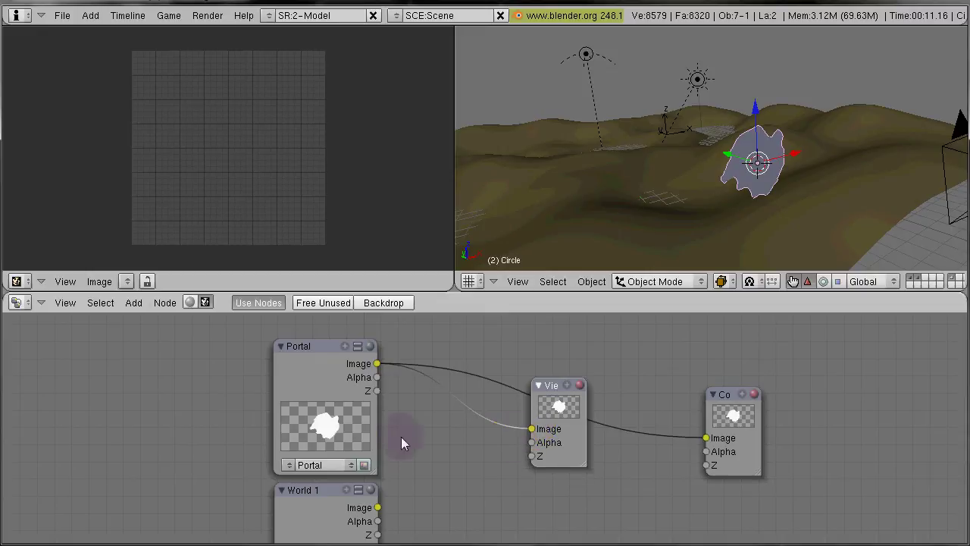
Show the Viewer Node image in the image editor and enlarge that area until the whole picture fits
{"action": "left_click", "coordinate": [128, 282]}
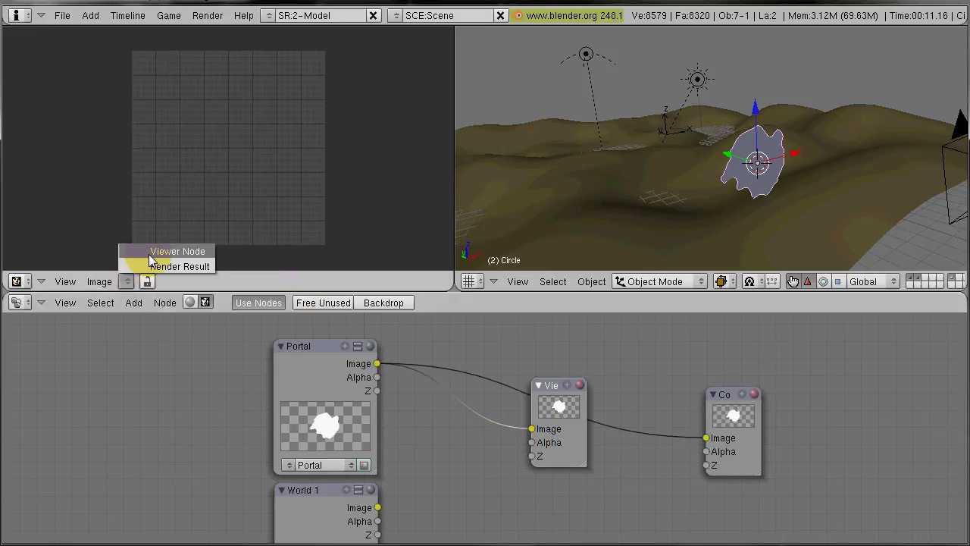
{"action": "left_click", "coordinate": [150, 256]}
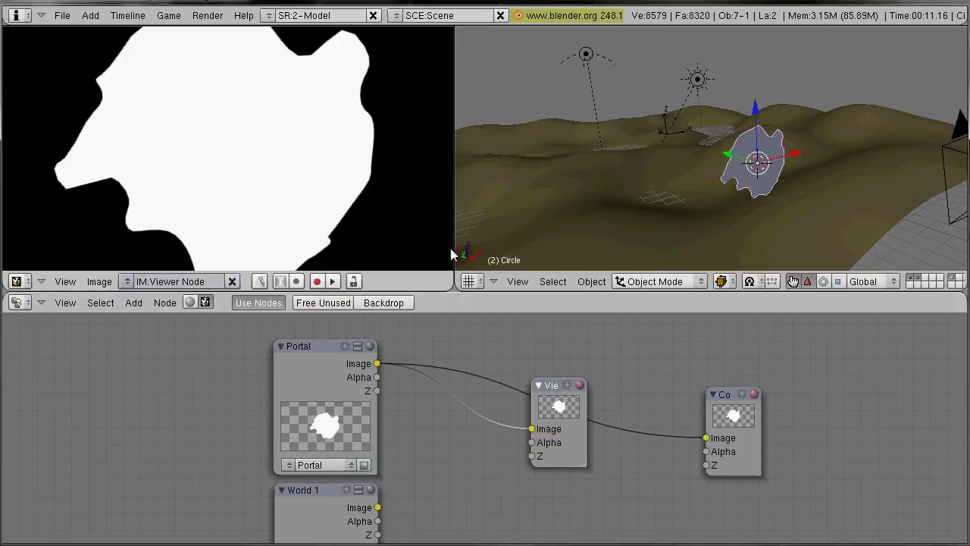
{"action": "left_click_drag", "start_coordinate": [452, 276], "coordinate": [558, 278]}
{"action": "left_click_drag", "start_coordinate": [448, 291], "coordinate": [447, 312]}
{"action": "scroll", "coordinate": [438, 261], "scroll_direction": "down", "scroll_amount": 3}
Move the Viewer node slightly lower and the Composite node up out of the way
{"action": "left_click", "coordinate": [554, 417]}
{"action": "left_click_drag", "start_coordinate": [544, 395], "coordinate": [564, 429]}
{"action": "left_click", "coordinate": [724, 405]}
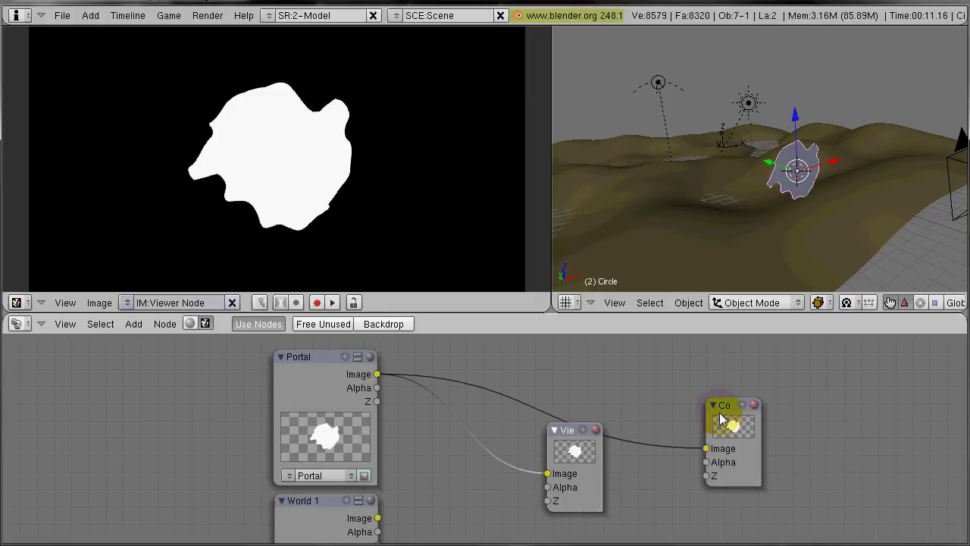
{"action": "left_click_drag", "start_coordinate": [723, 405], "coordinate": [742, 337]}
Preview the World 1 layer and finally the World 2 layer by connecting each Image output in turn to the Viewer node
{"action": "middle_click_drag", "start_coordinate": [426, 503], "coordinate": [392, 417]}
{"action": "left_click_drag", "start_coordinate": [343, 431], "coordinate": [513, 387]}
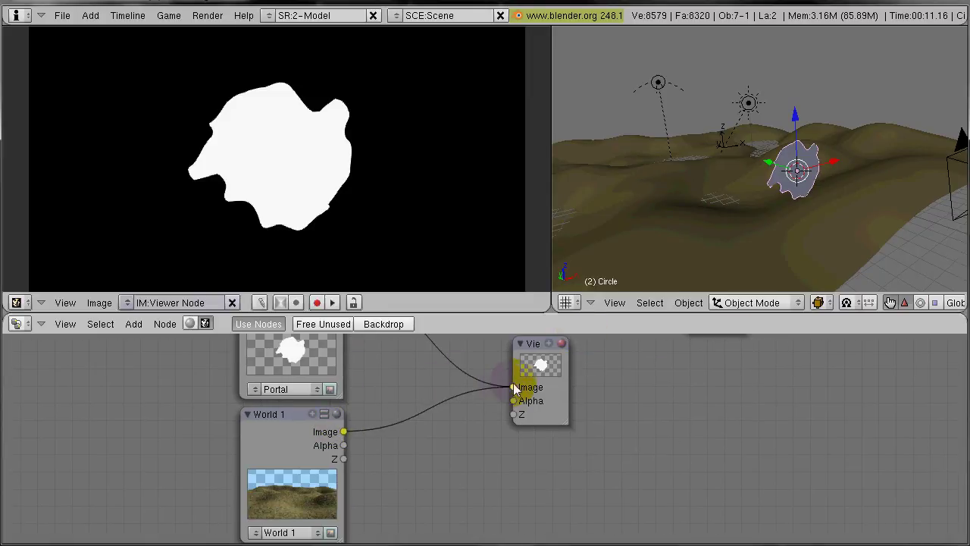
{"action": "middle_click_drag", "start_coordinate": [424, 539], "coordinate": [406, 415]}
{"action": "scroll", "coordinate": [387, 459], "scroll_direction": "down", "scroll_amount": 2}
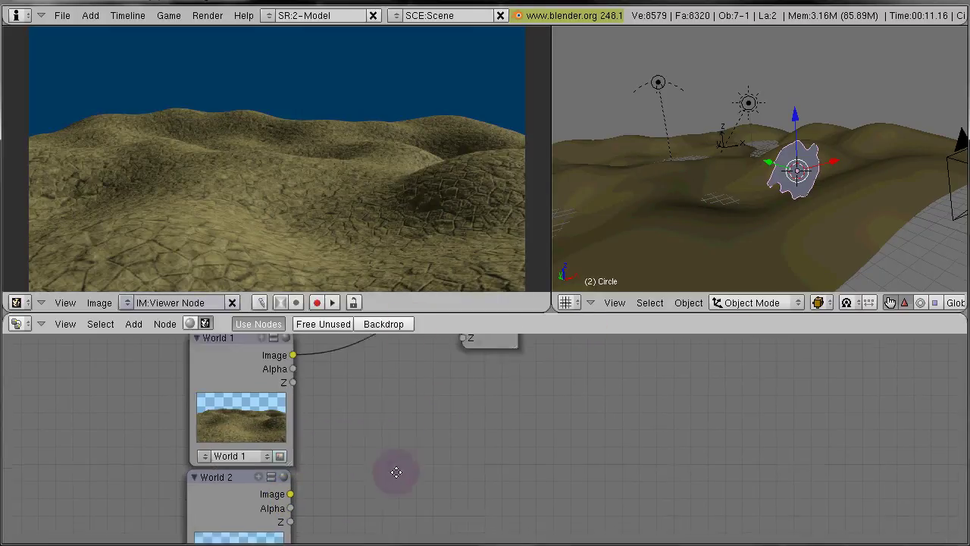
{"action": "left_click_drag", "start_coordinate": [351, 485], "coordinate": [466, 360]}
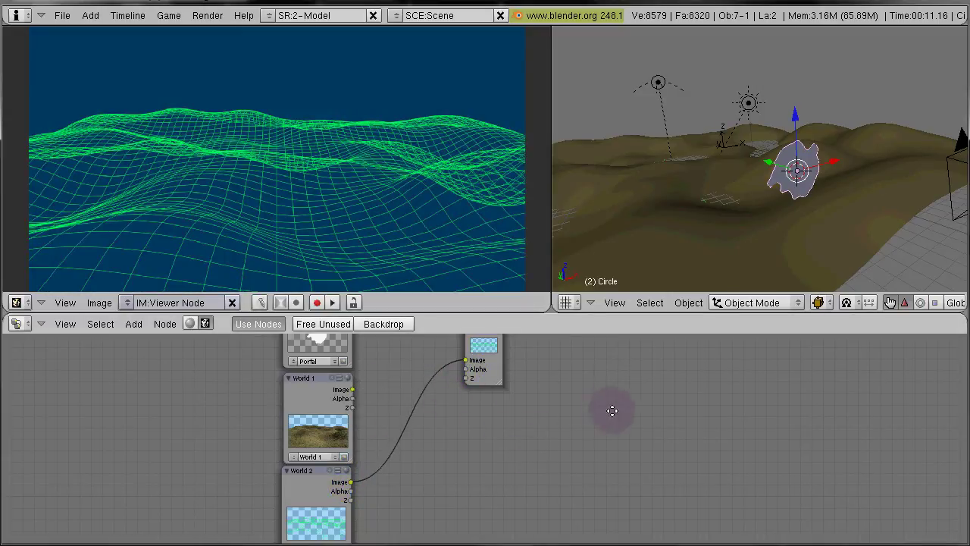